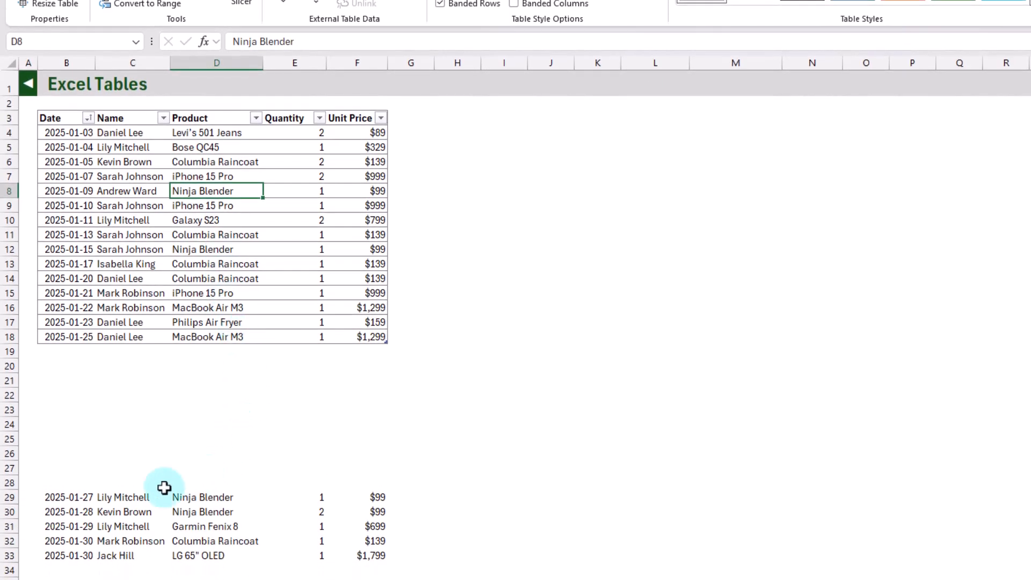
Move the five sales records in B29:F33 directly beneath the table, starting at B19.
left_click_drag(60, 494, 347, 552)
left_click_drag(295, 490, 308, 354)
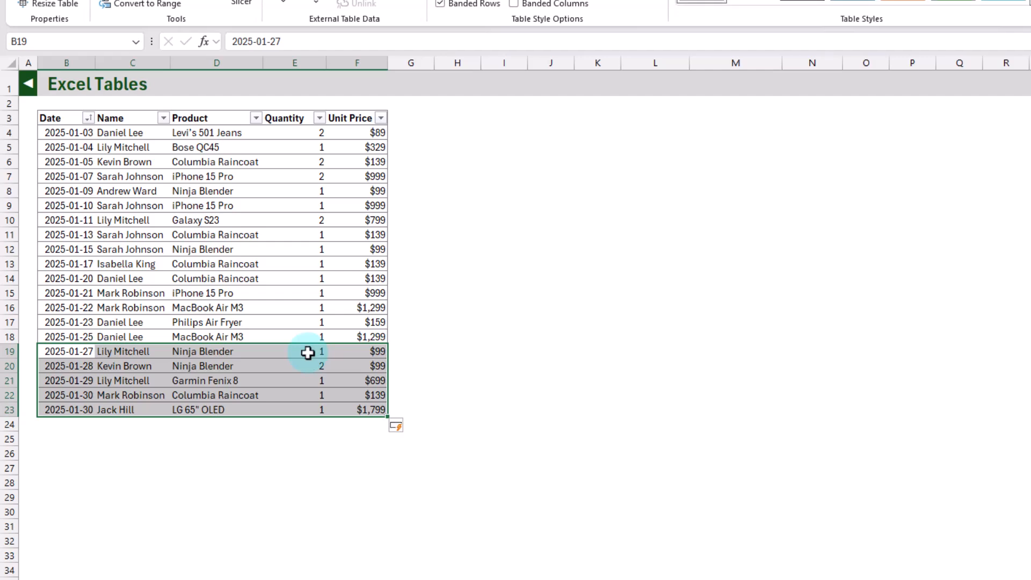
left_click(233, 354)
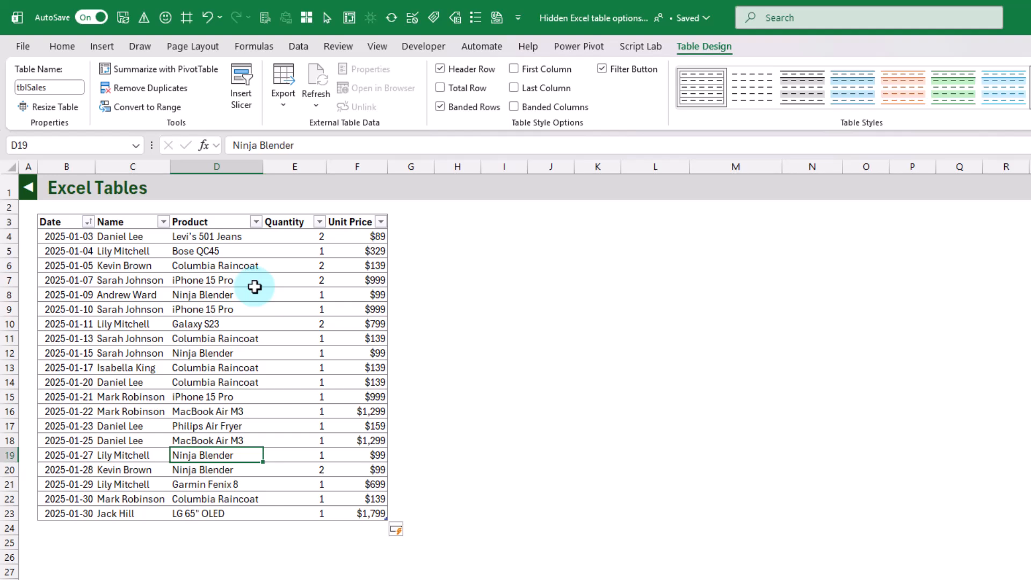
Undo moving the five sales records beneath the table.
left_click(208, 19)
left_click(208, 19)
left_click(208, 18)
Turn off the AutoFormat As You Type option "Include new rows and columns in table" in the AutoCorrect options.
left_click(196, 278)
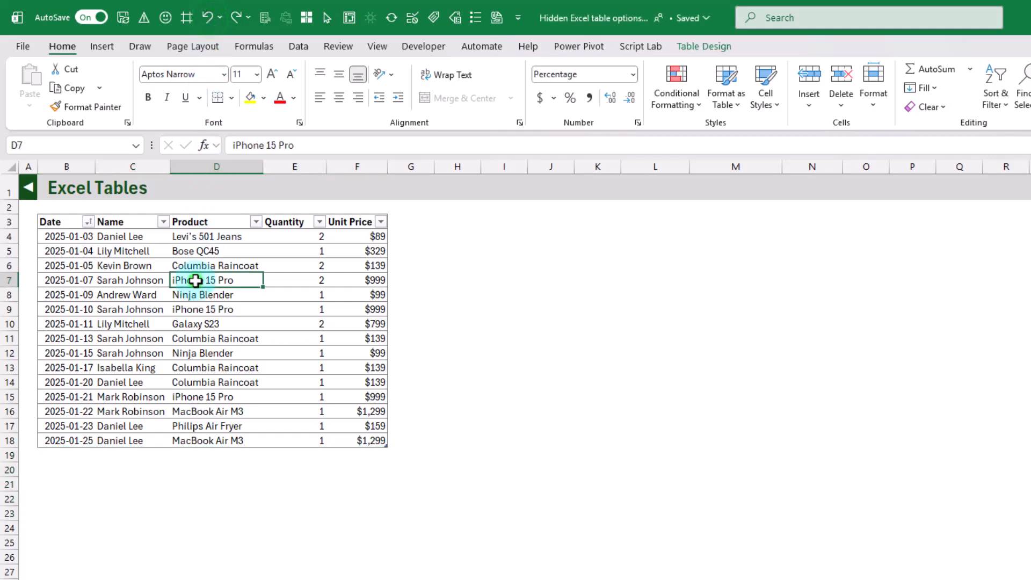
left_click(23, 44)
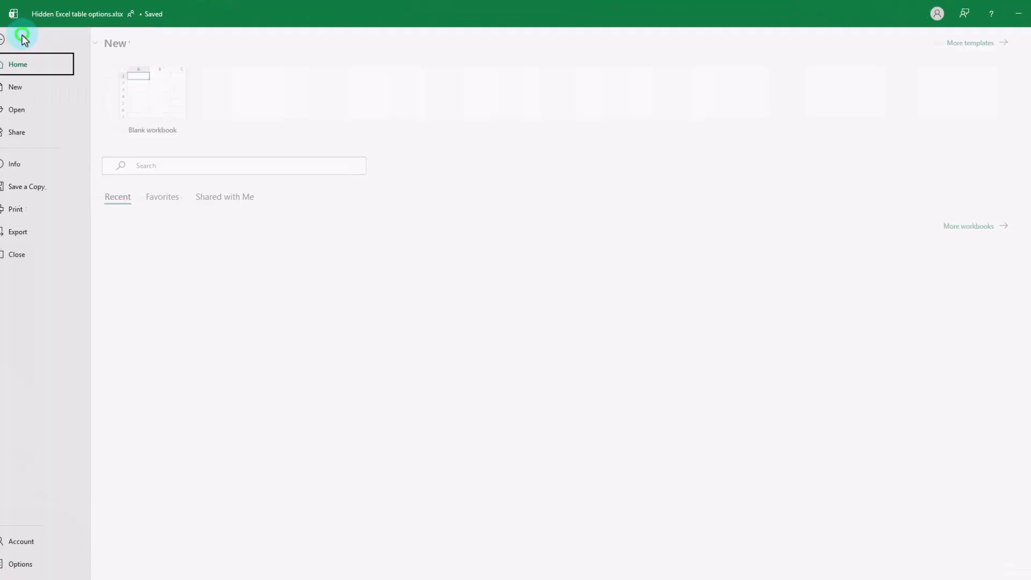
left_click(38, 558)
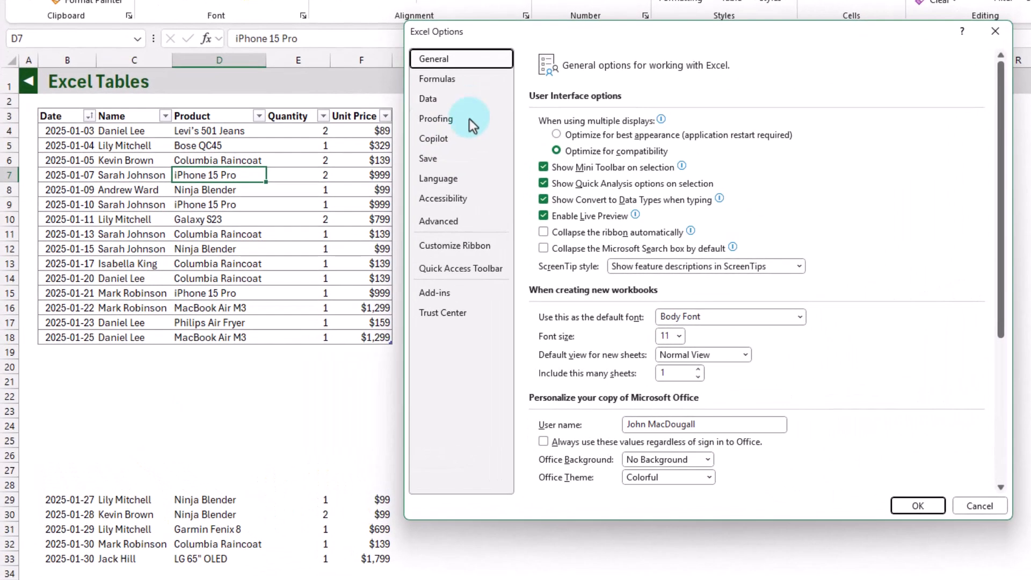
left_click(469, 121)
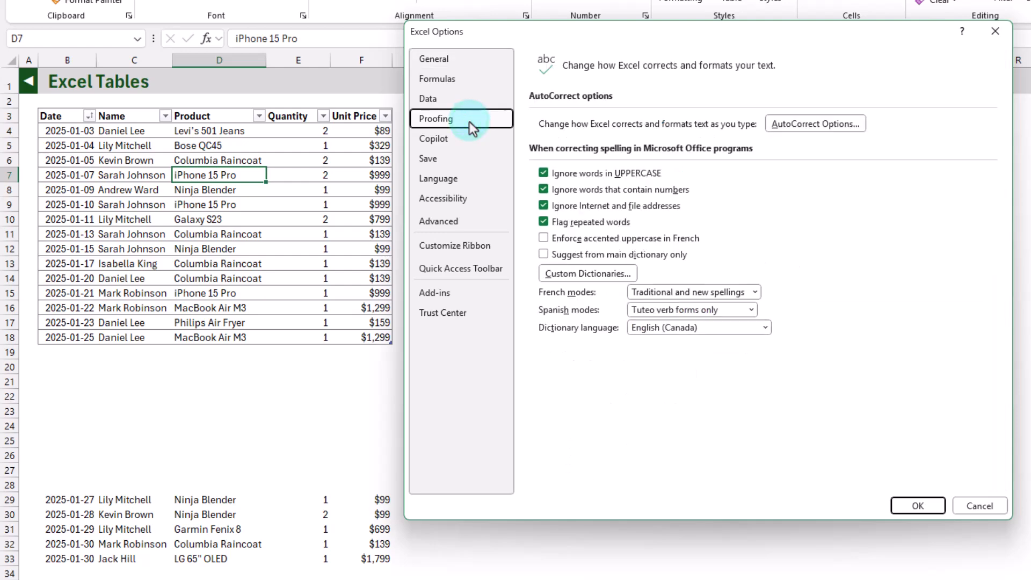
left_click(791, 122)
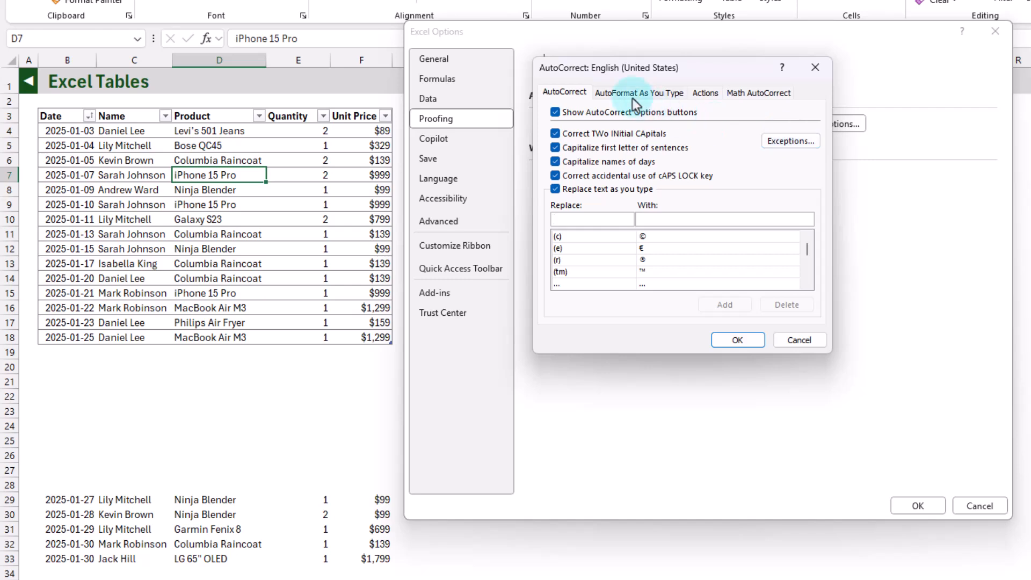
left_click(631, 95)
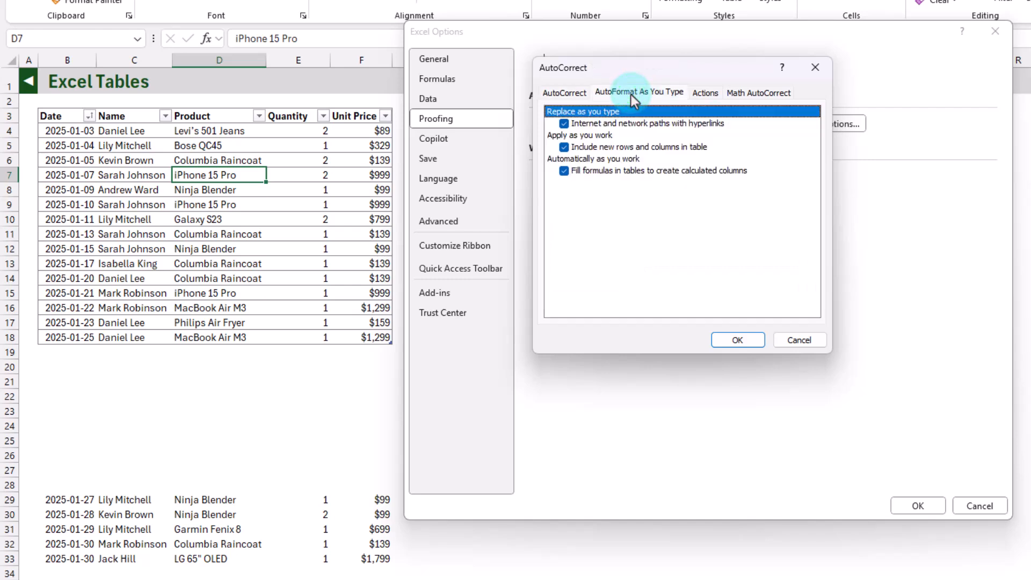
left_click(564, 149)
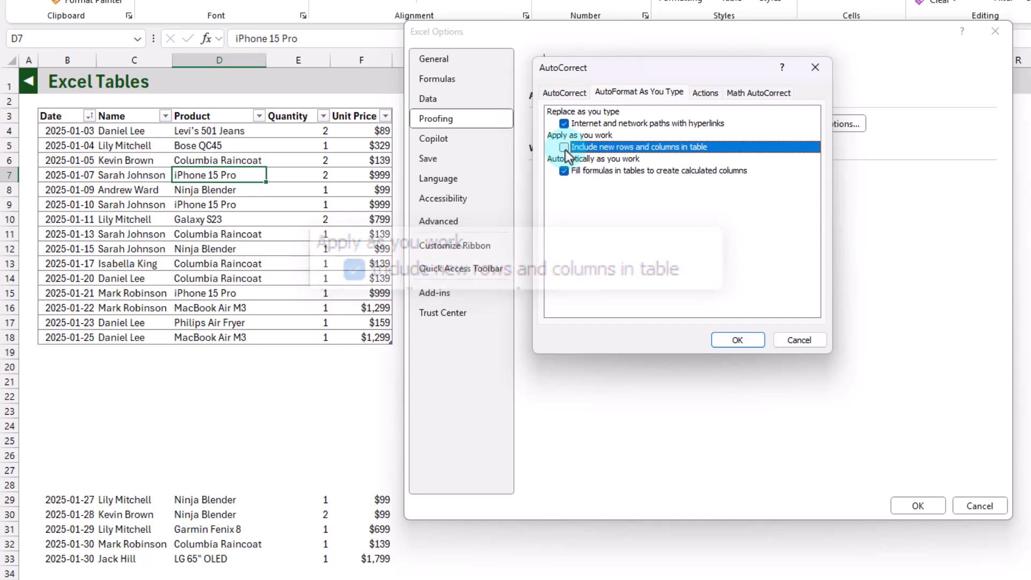
left_click(730, 342)
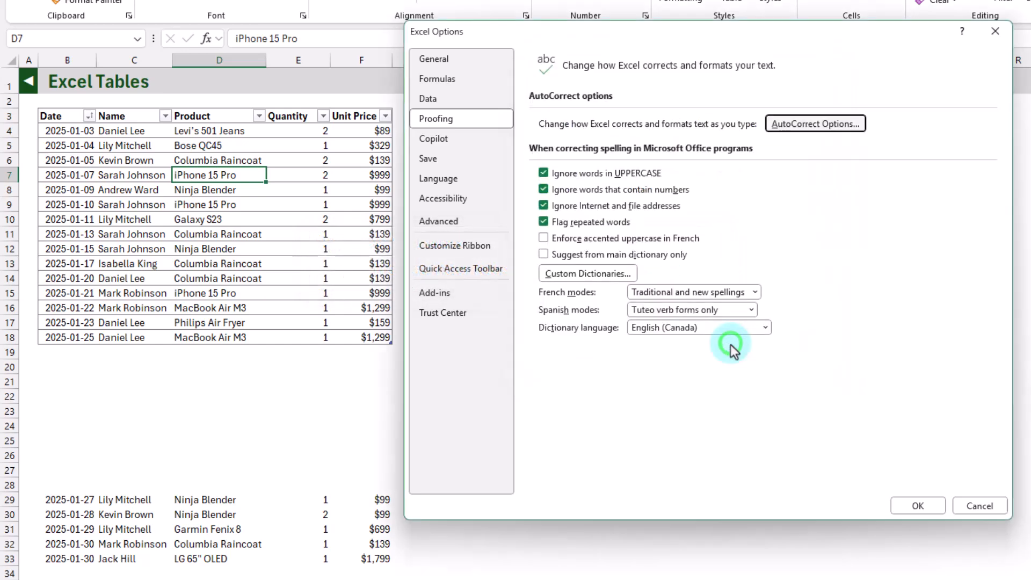
left_click(909, 509)
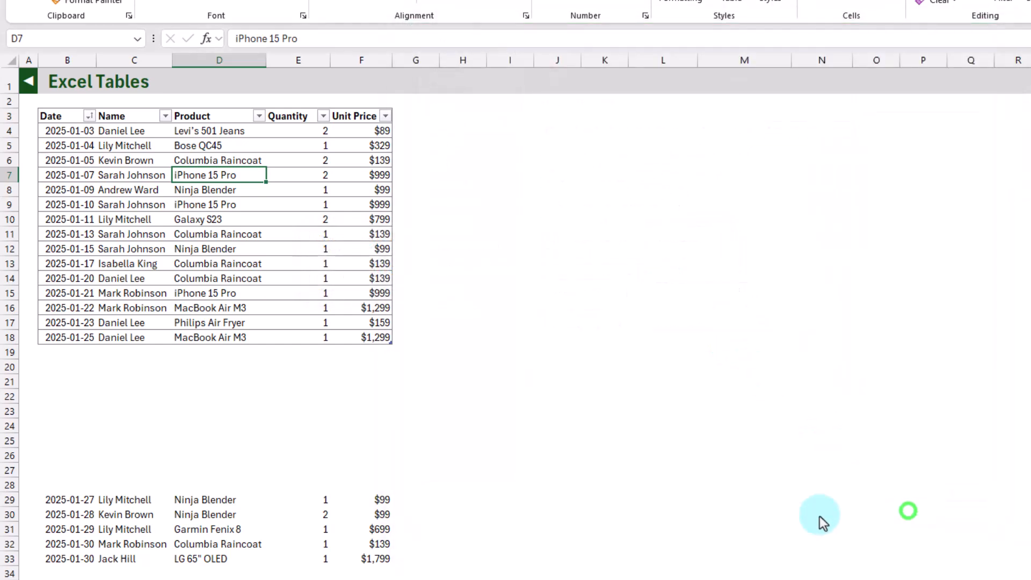
Move the records in B29:F33 to B19:F23 directly beneath the table, and extend the table range down to row 23.
left_click_drag(63, 500, 350, 543)
left_click_drag(321, 492, 320, 358)
left_click(297, 355)
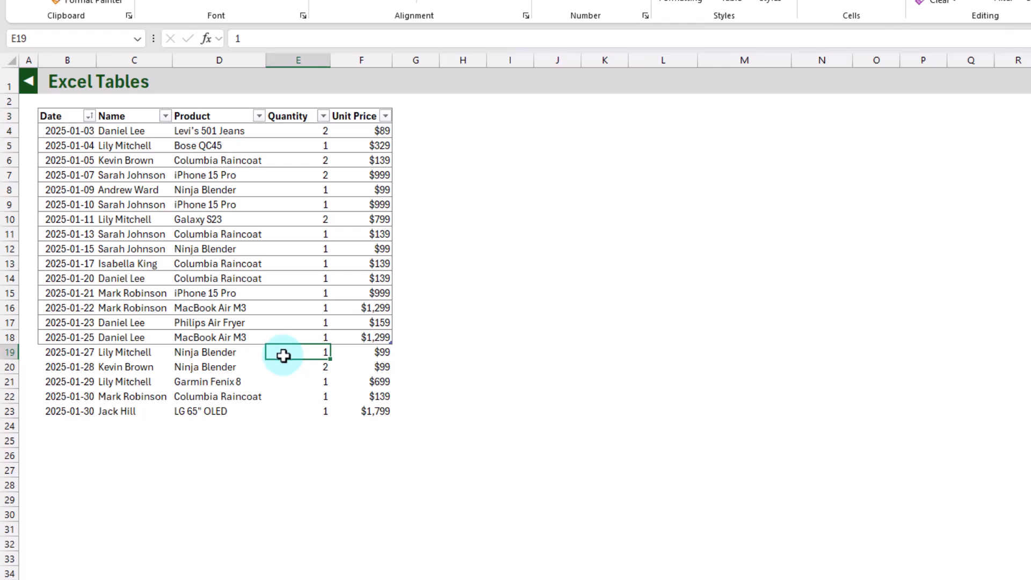
left_click_drag(391, 343, 390, 416)
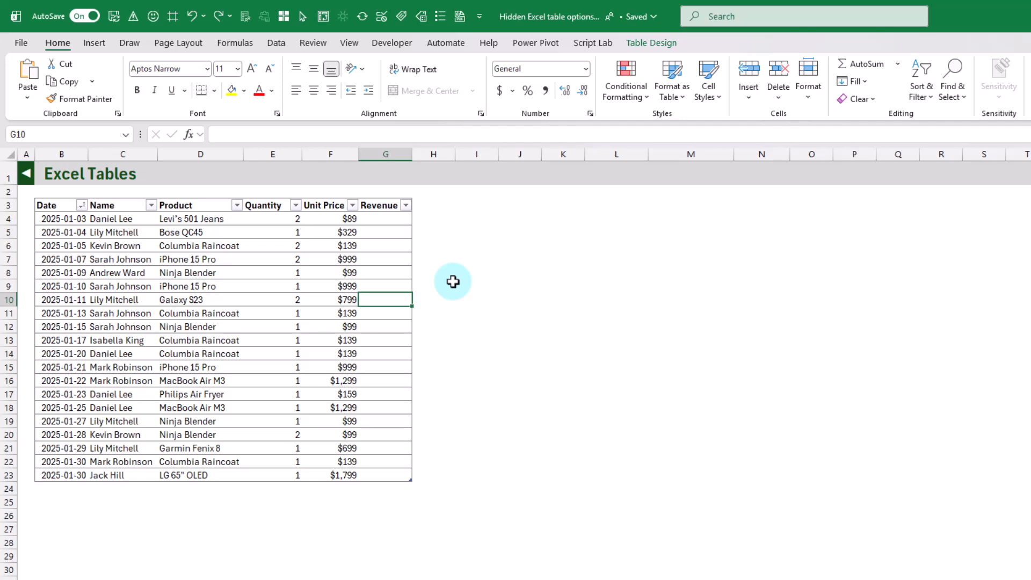
type("=")
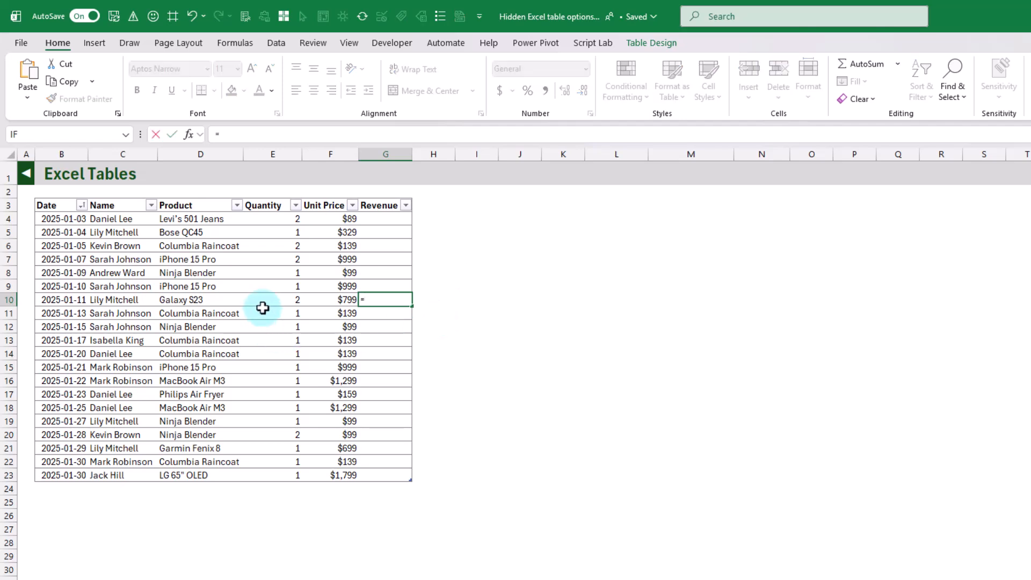
left_click(281, 299)
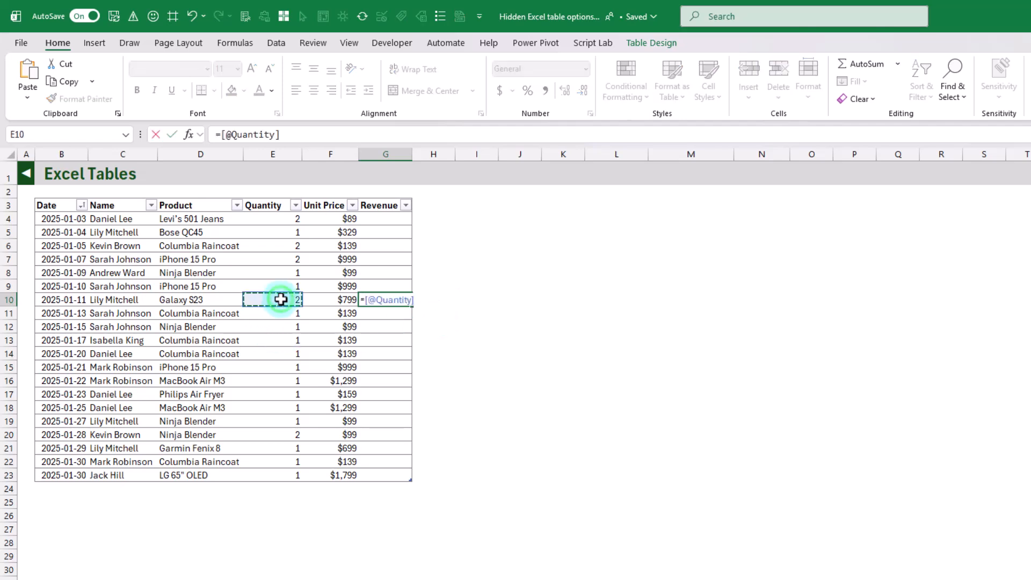
type("*")
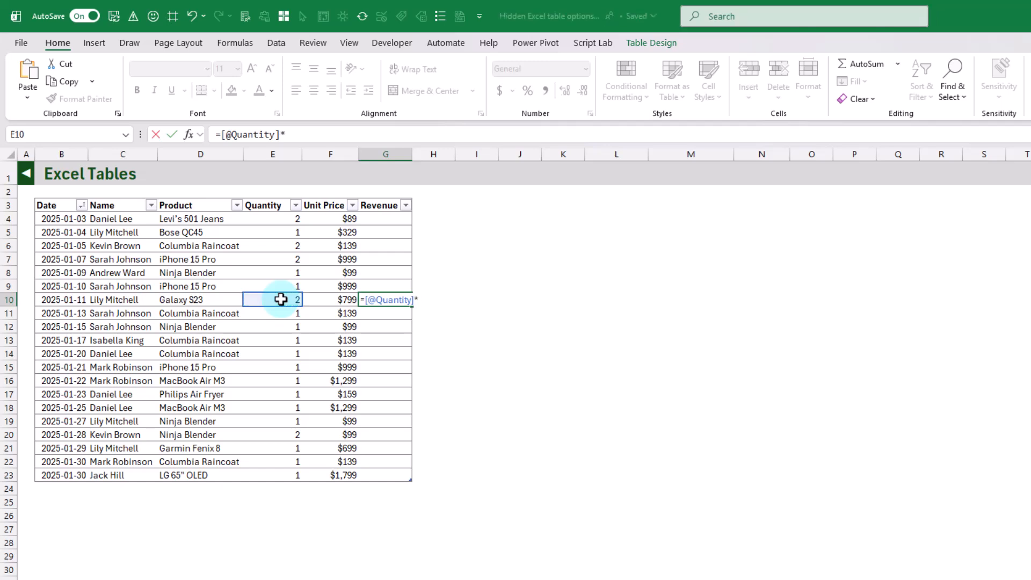
left_click(330, 302)
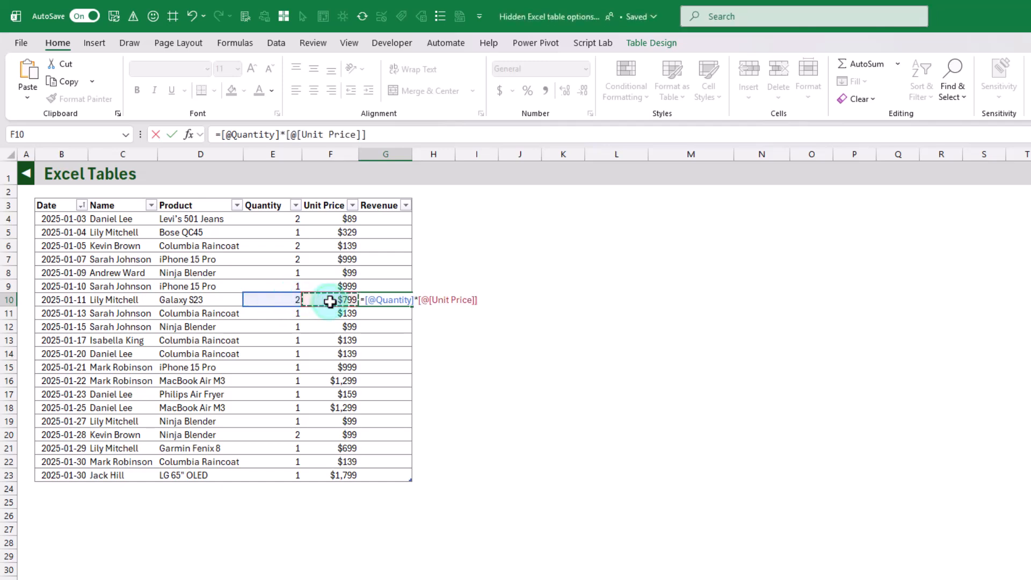
key("Return")
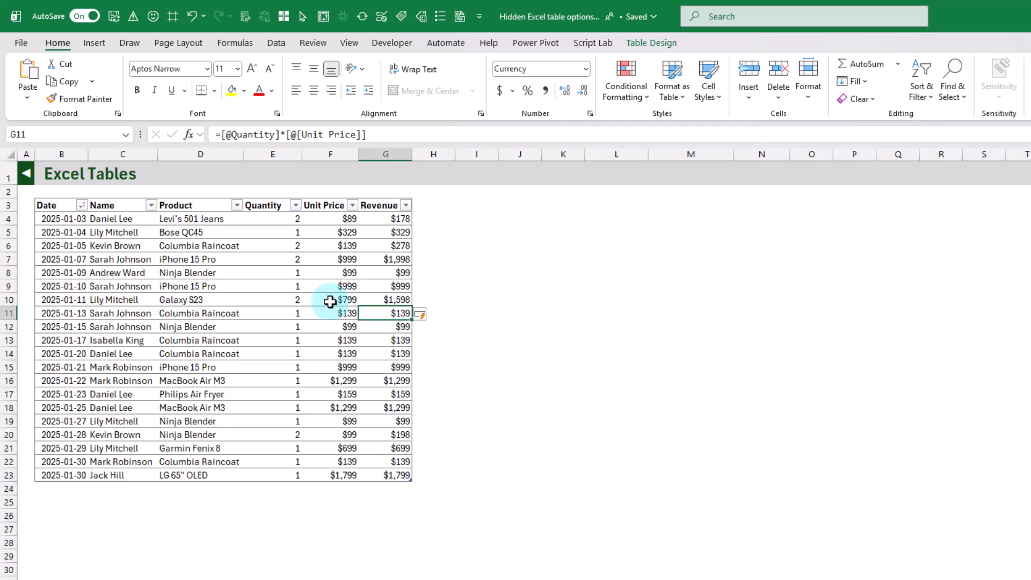
Inspect the Revenue formula in cells G6, G13, G15 and G16.
left_click(390, 244)
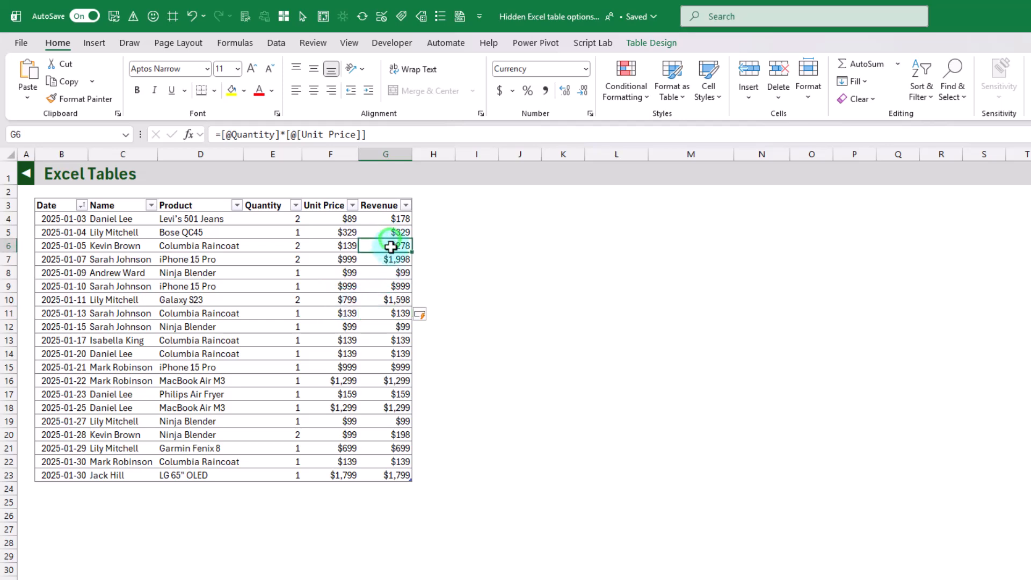
left_click(388, 340)
left_click(389, 368)
left_click(392, 382)
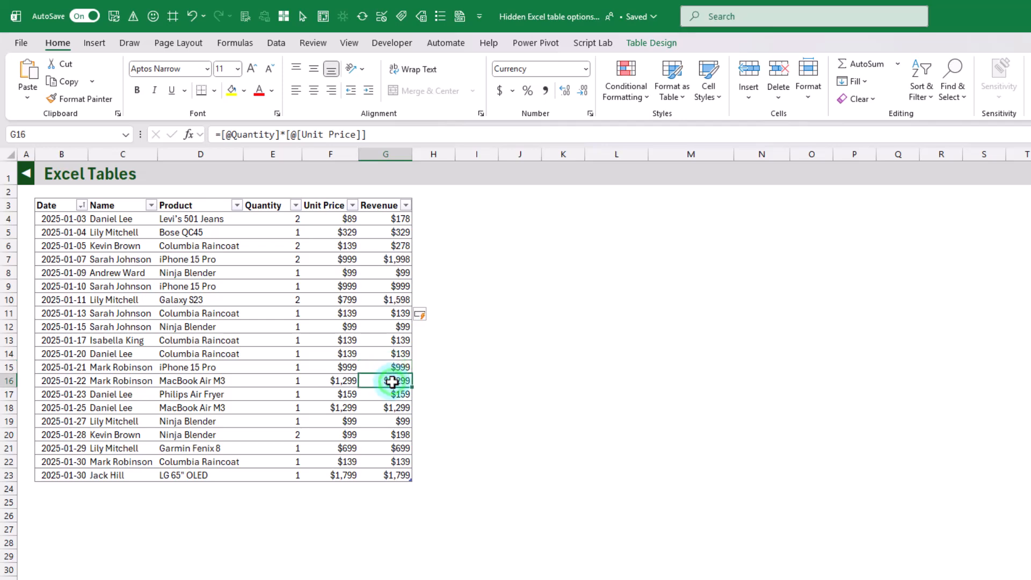
Add a new row beneath the table with Quantity 1 and Unit Price 500, and check its Revenue formula in G24.
left_click(296, 489)
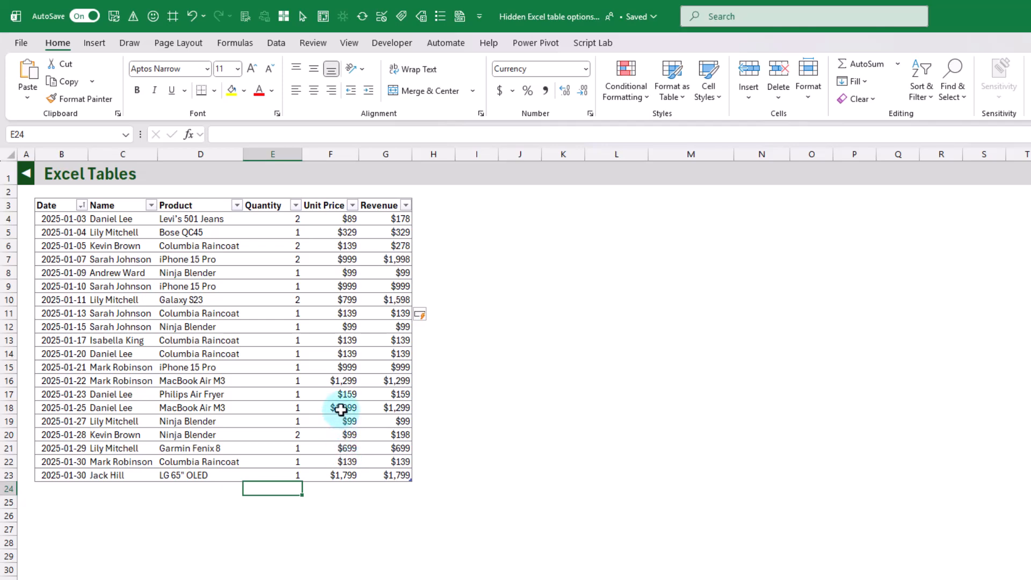
type("1")
key("Tab")
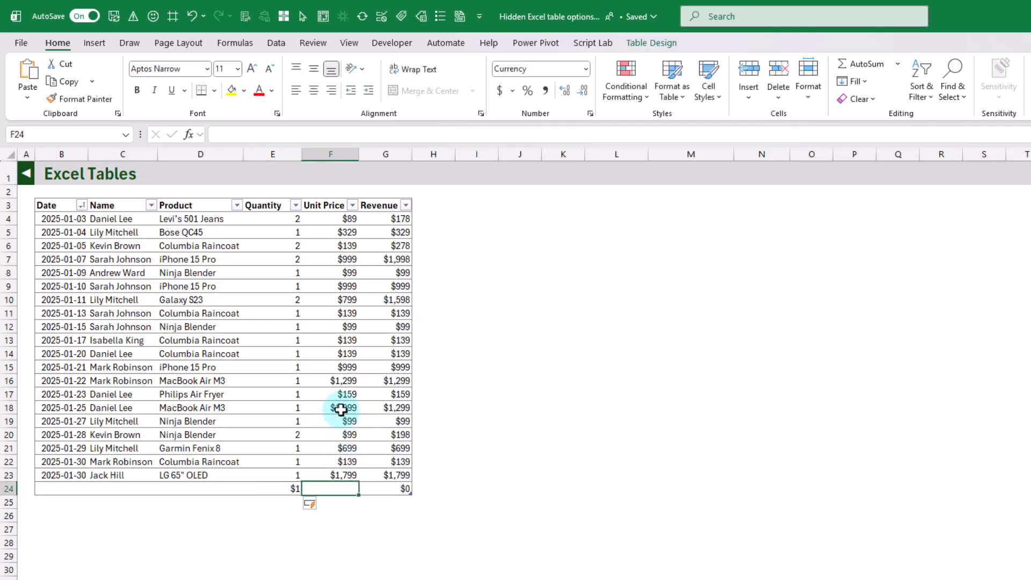
type("500")
key("Return")
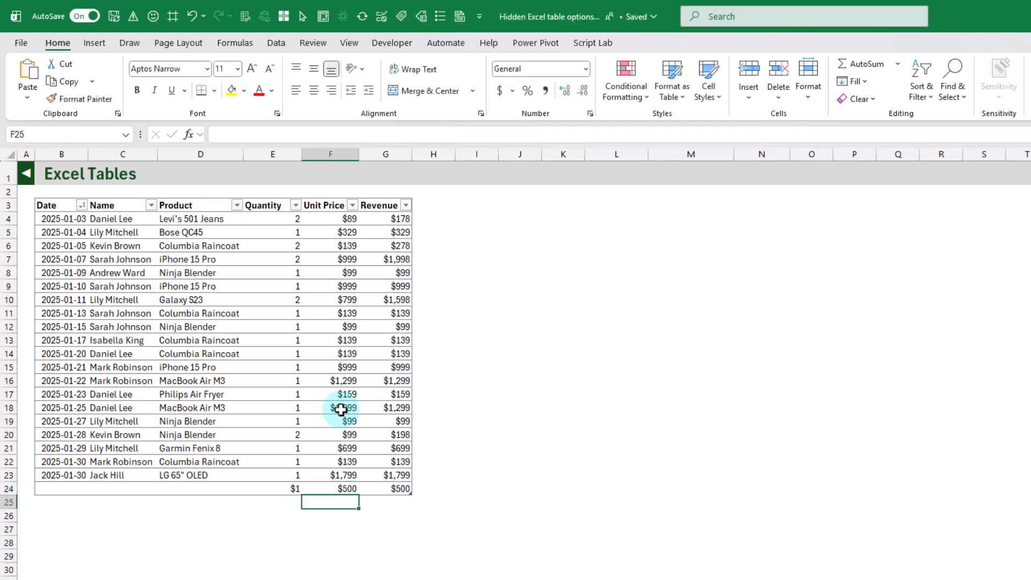
left_click(387, 492)
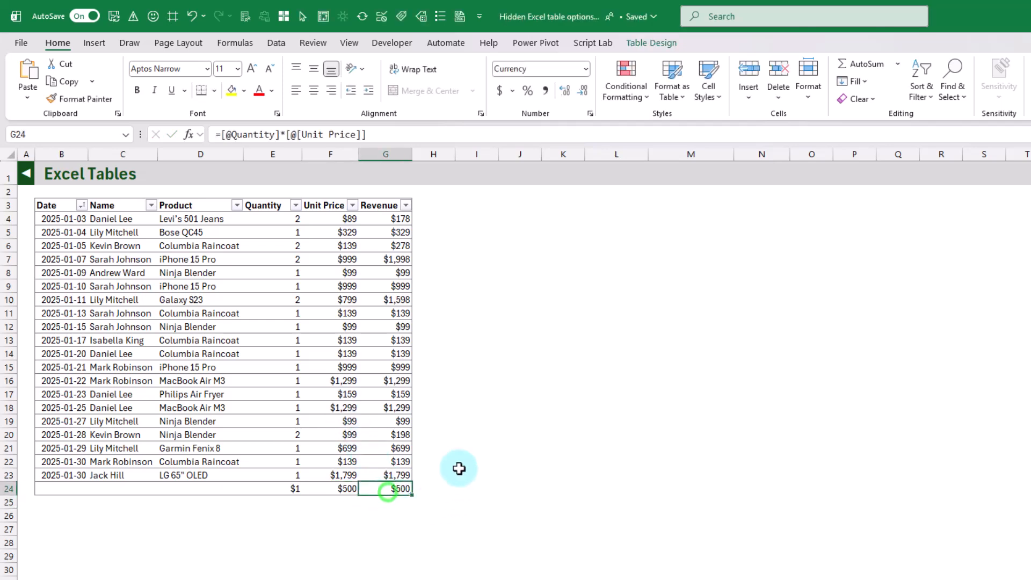
Undo the new row 24 entries, including its Quantity and Unit Price.
left_click(192, 16)
left_click(192, 16)
left_click(192, 16)
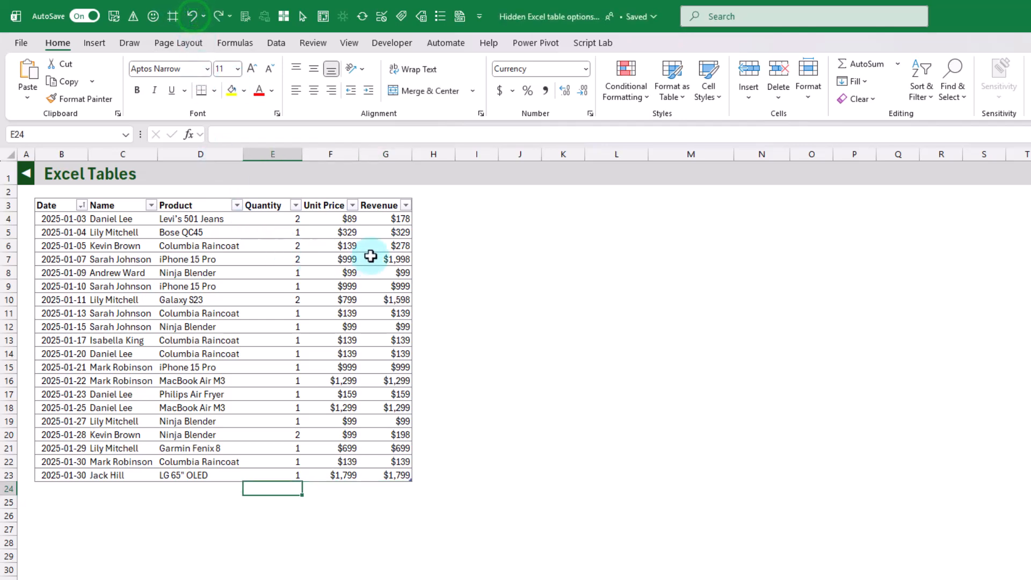
Turn off the AutoFormat As You Type option "Fill formulas in tables to create calculated columns" in the AutoCorrect options.
left_click(391, 269)
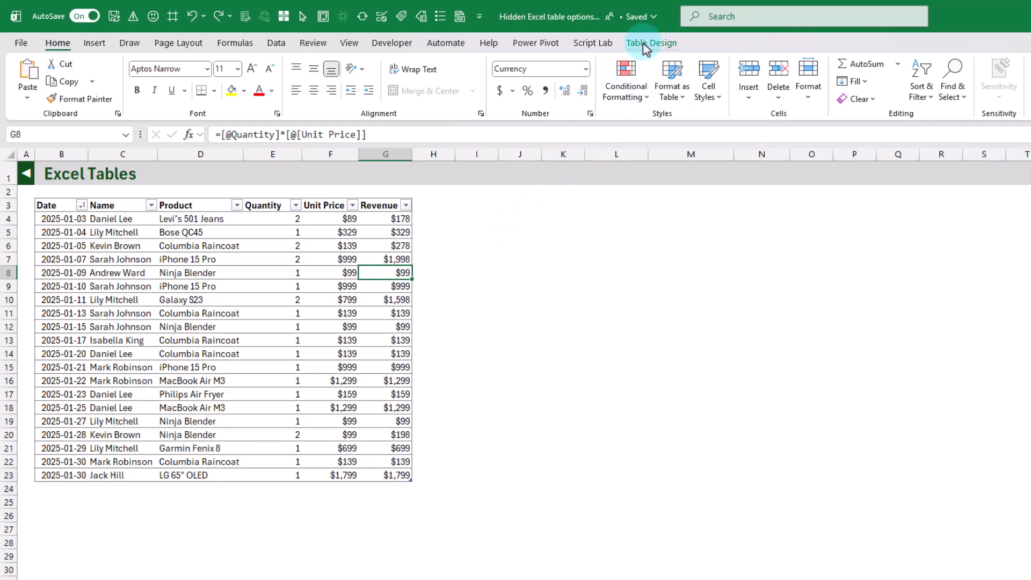
left_click(23, 44)
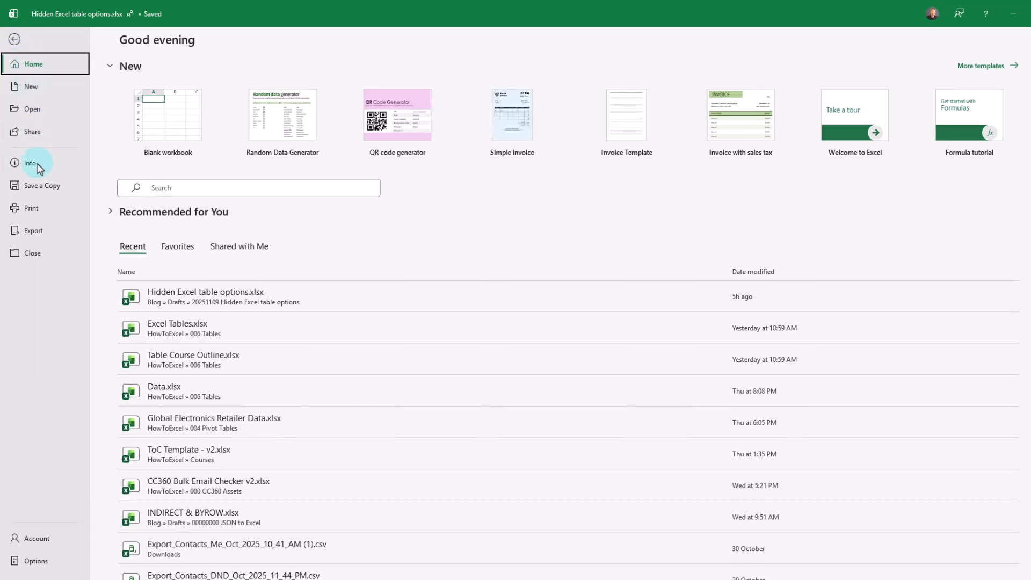
left_click(41, 561)
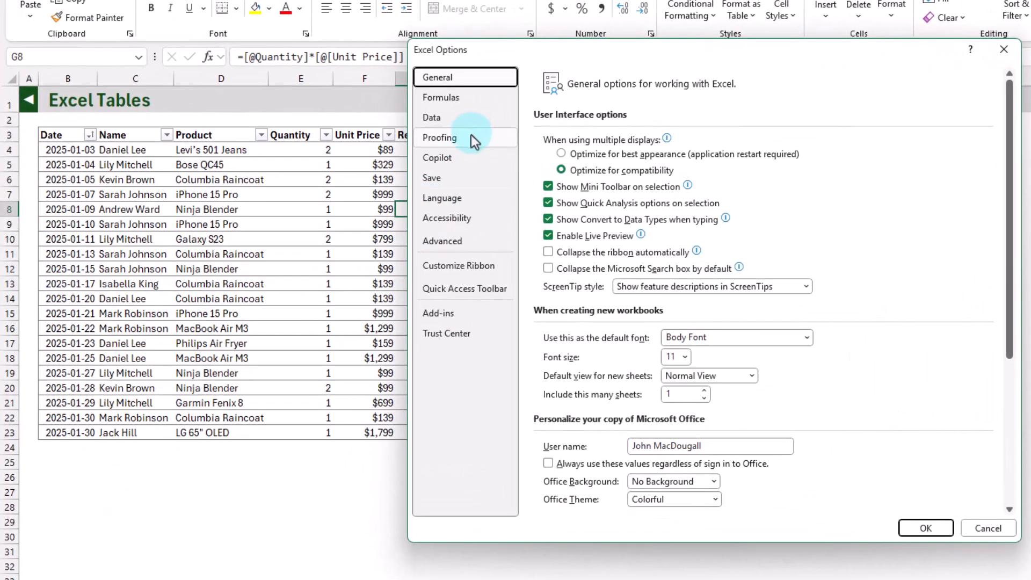
left_click(357, 170)
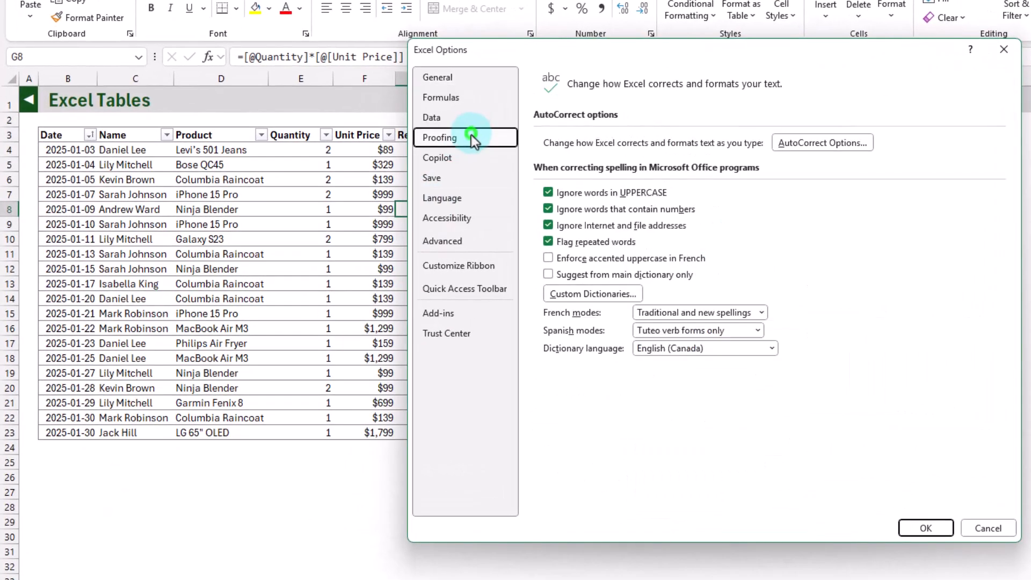
left_click(819, 142)
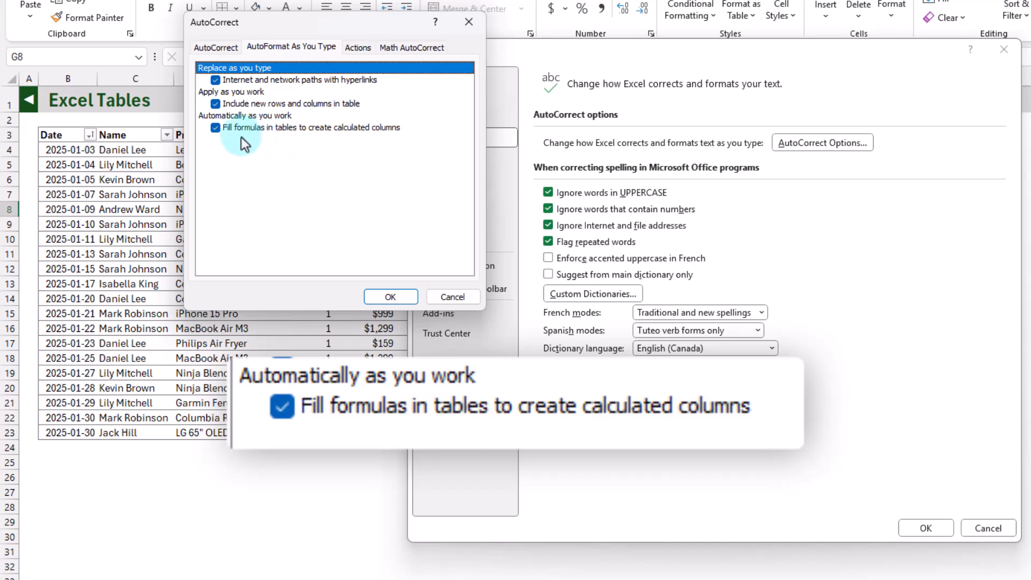
left_click(214, 128)
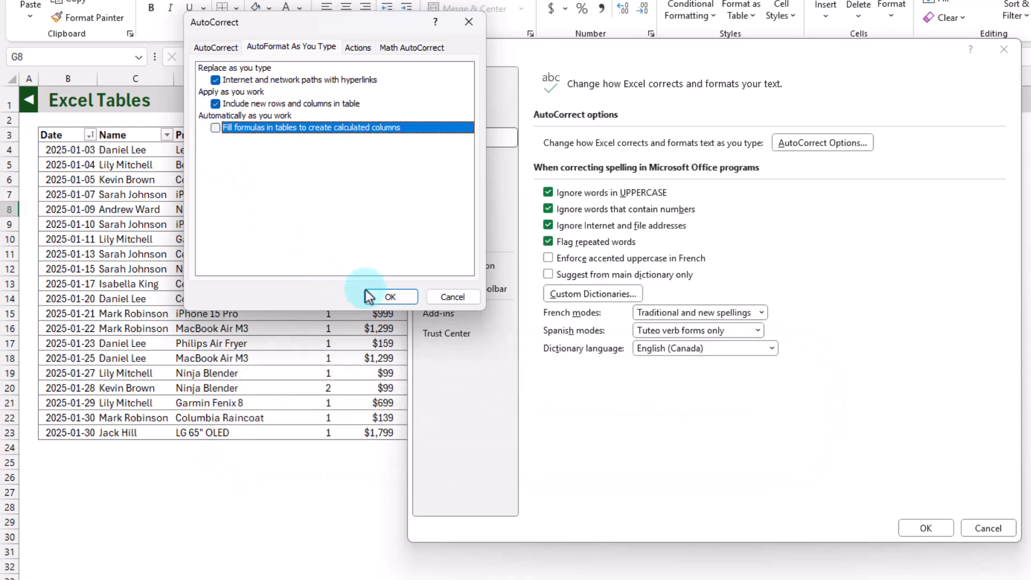
left_click(380, 297)
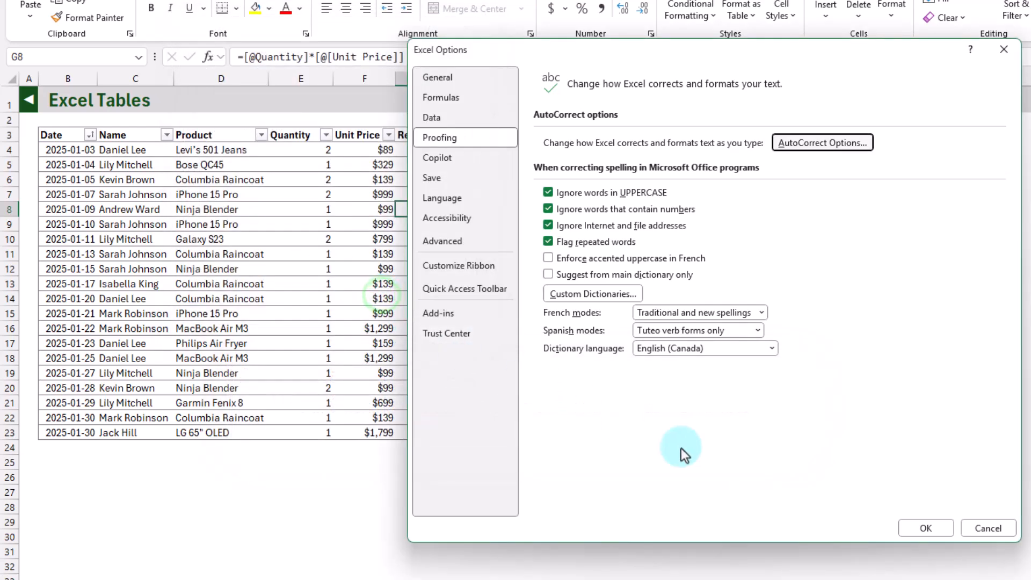
left_click(924, 528)
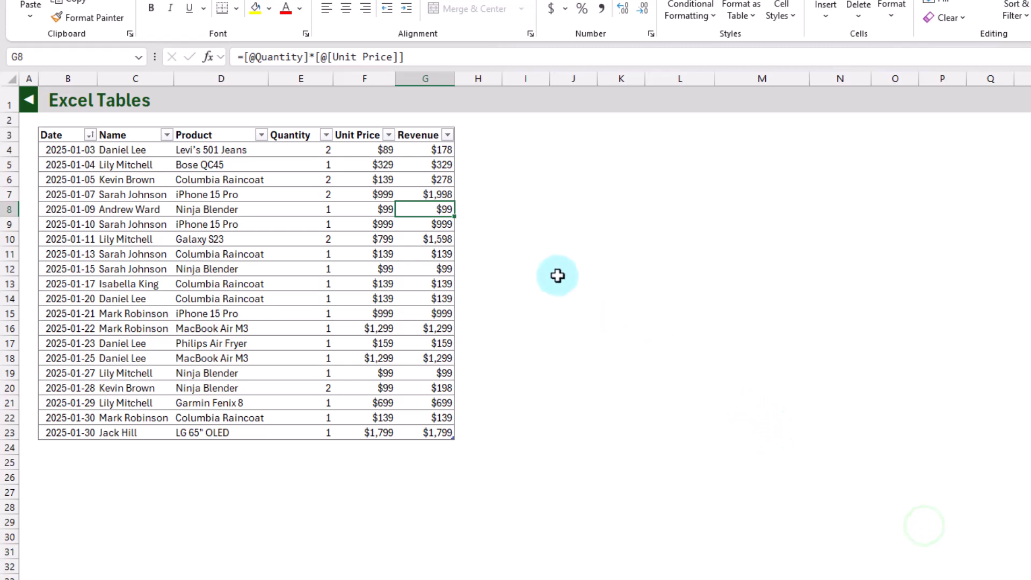
Enter a formula in H7, just outside the table, multiplying that row's Quantity by its Unit Price.
left_click(477, 191)
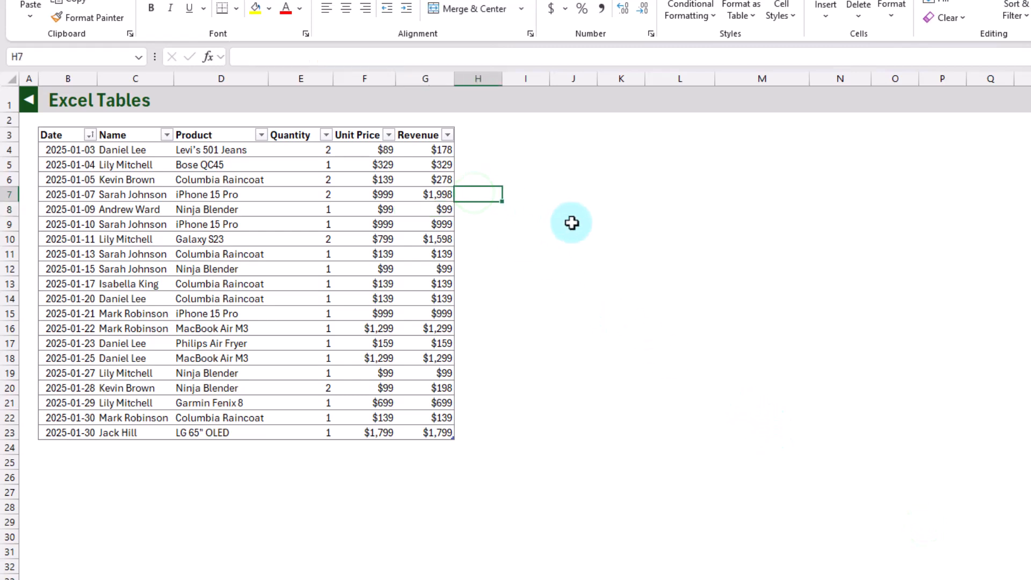
type("=")
key("Left")
key("Left")
key("Left")
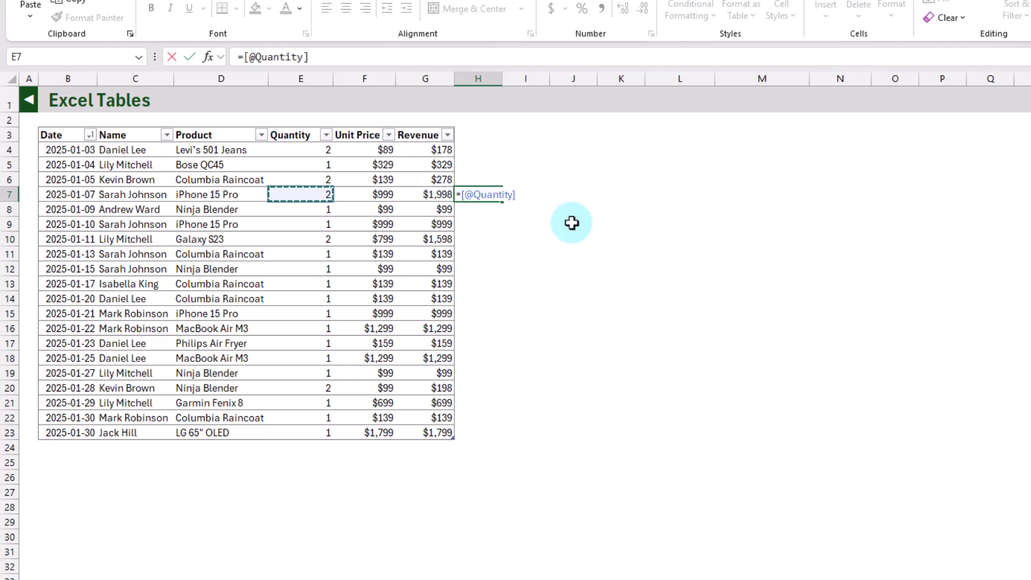
type("*")
left_click(376, 196)
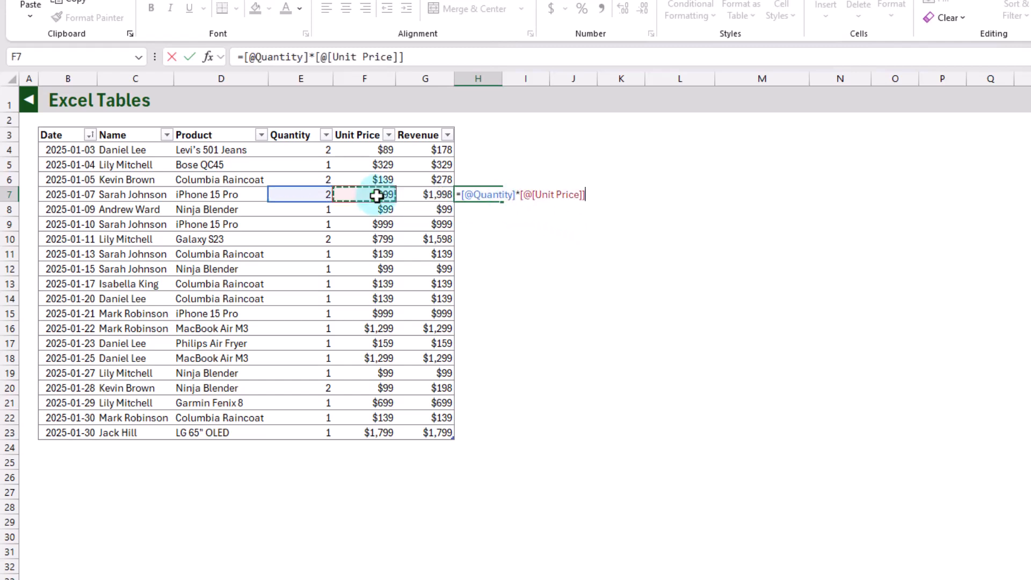
key("Return")
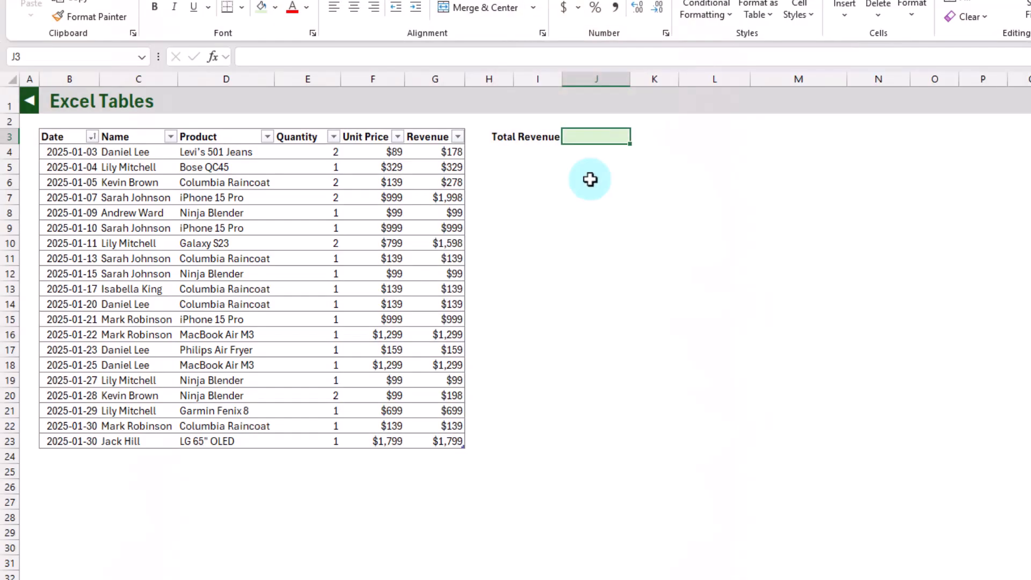
Calculate Total Revenue in J3 with =SUM(tblSales[Revenue]) and reselect the cell to check its formula.
type("=")
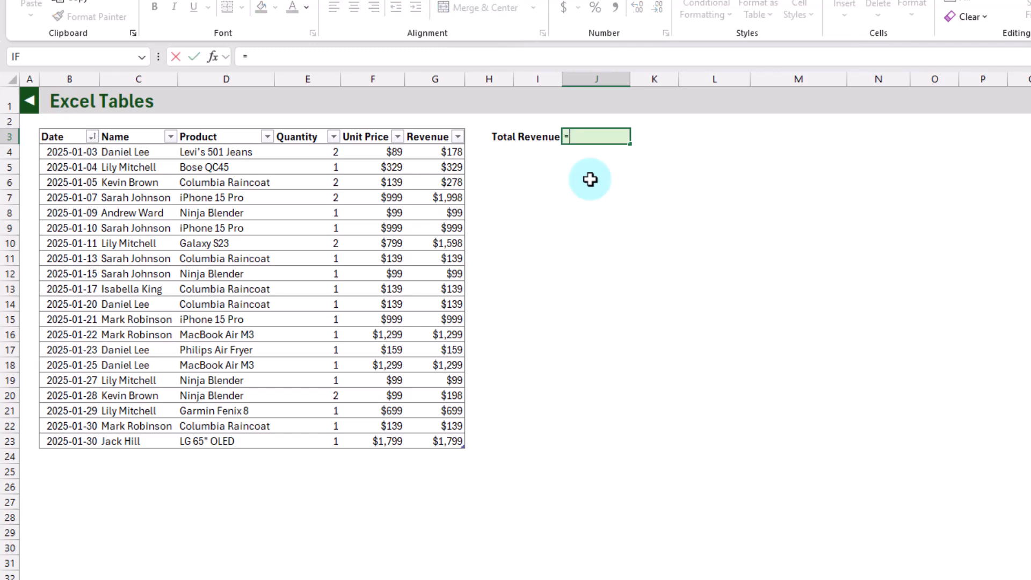
type("sum")
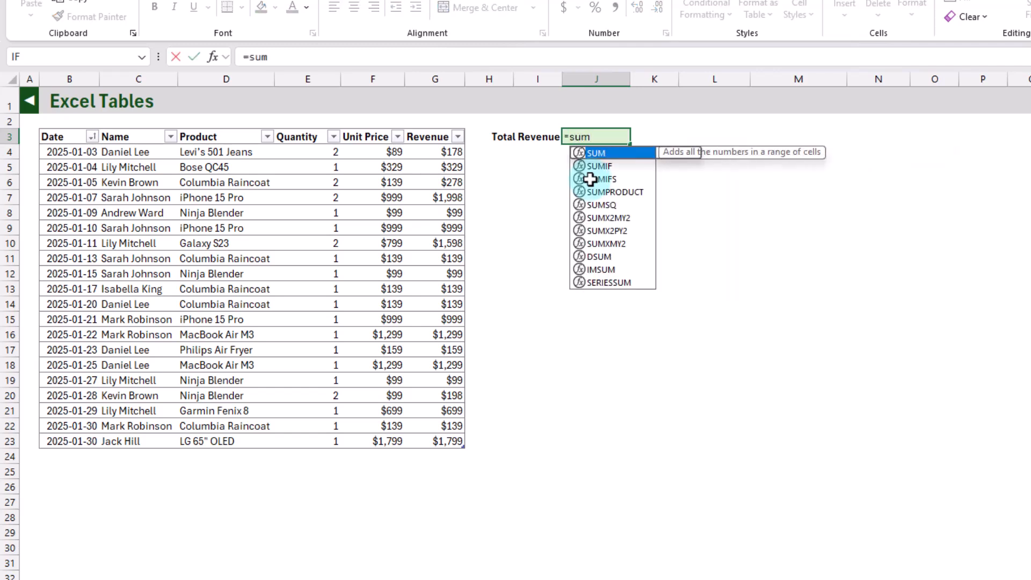
key("Tab")
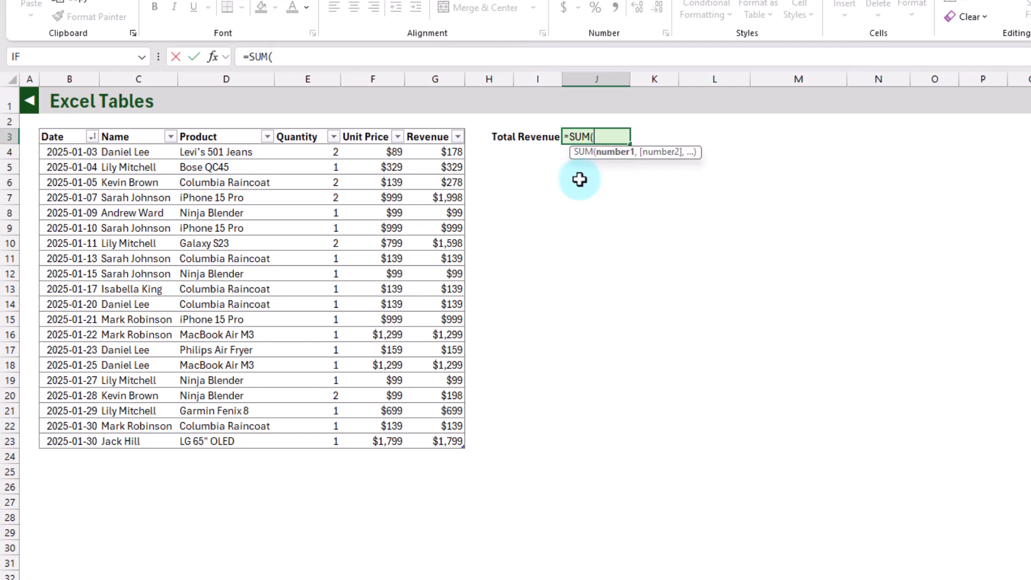
left_click(425, 129)
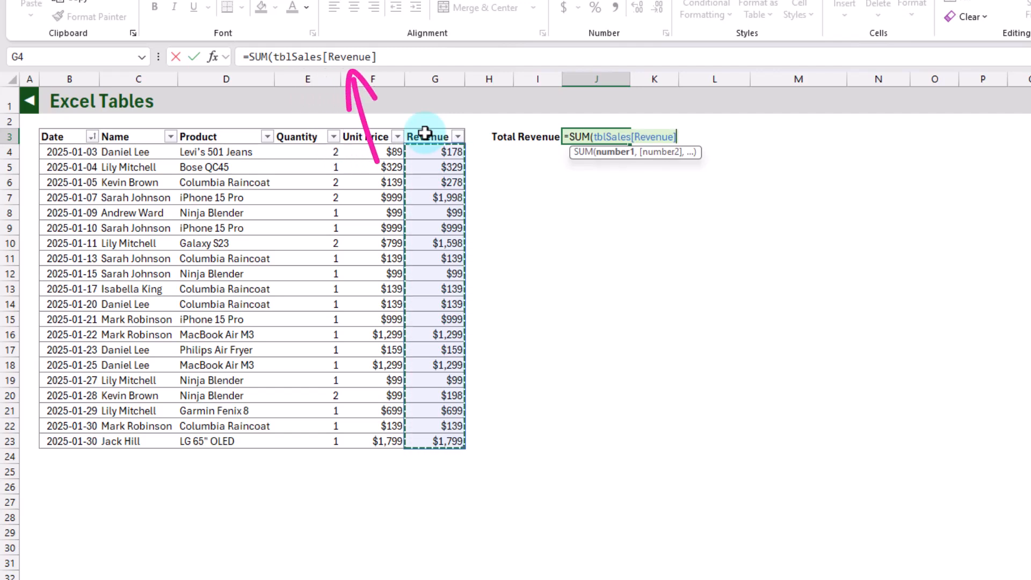
type(")")
key("Return")
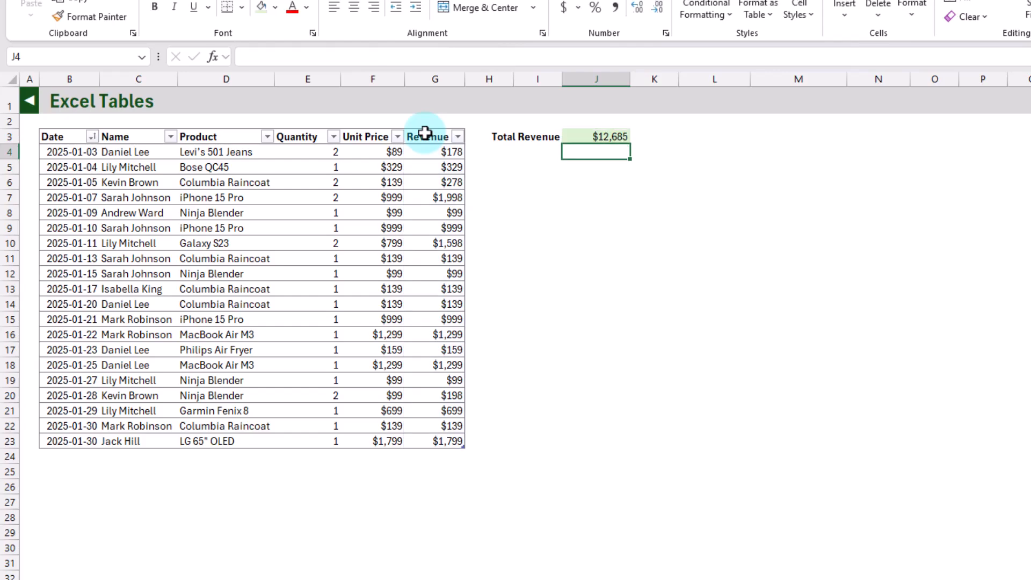
key("Up")
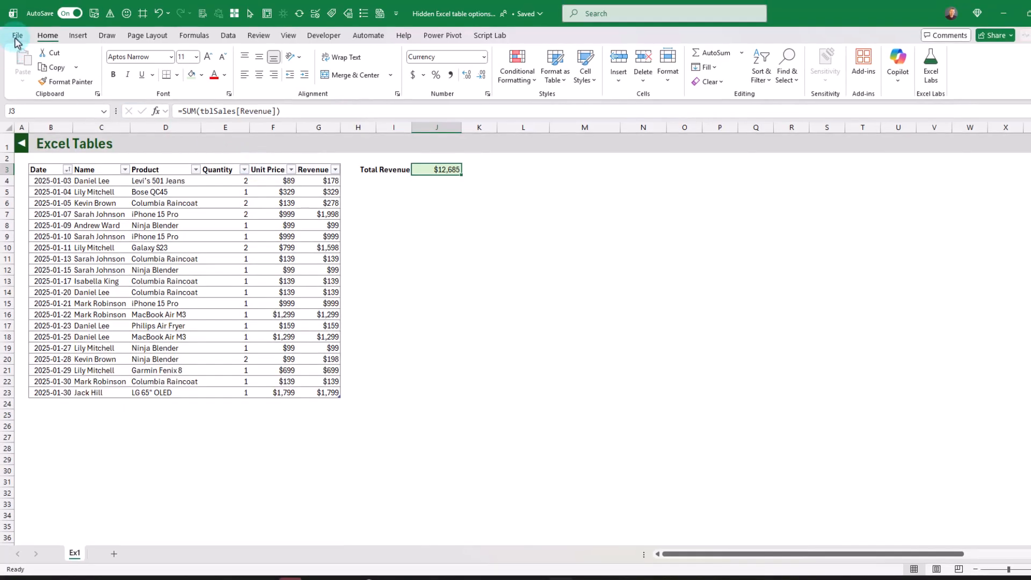
Turn off the "Use table names in formulas" option in the Formulas settings of Excel Options.
left_click(17, 36)
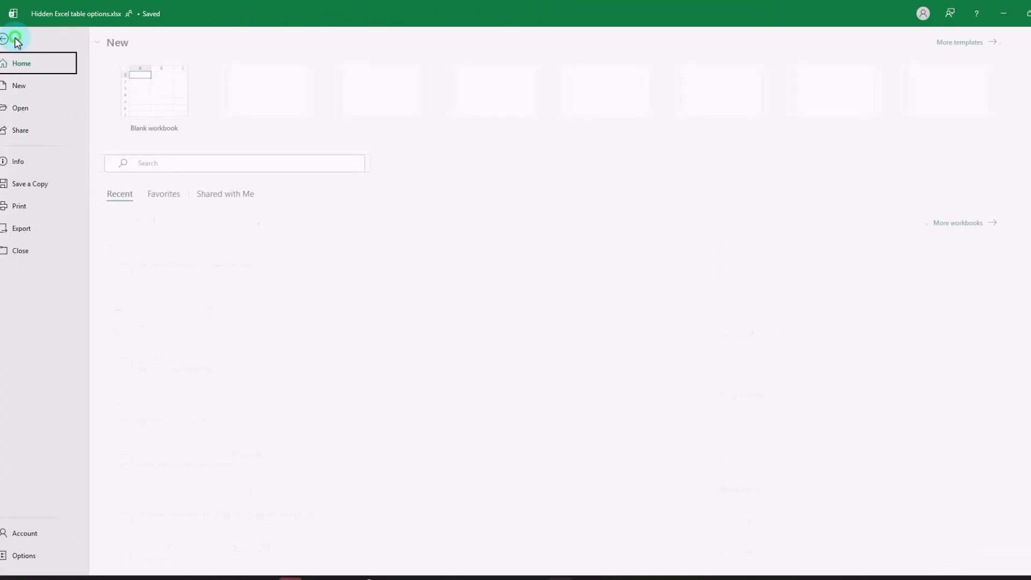
left_click(29, 563)
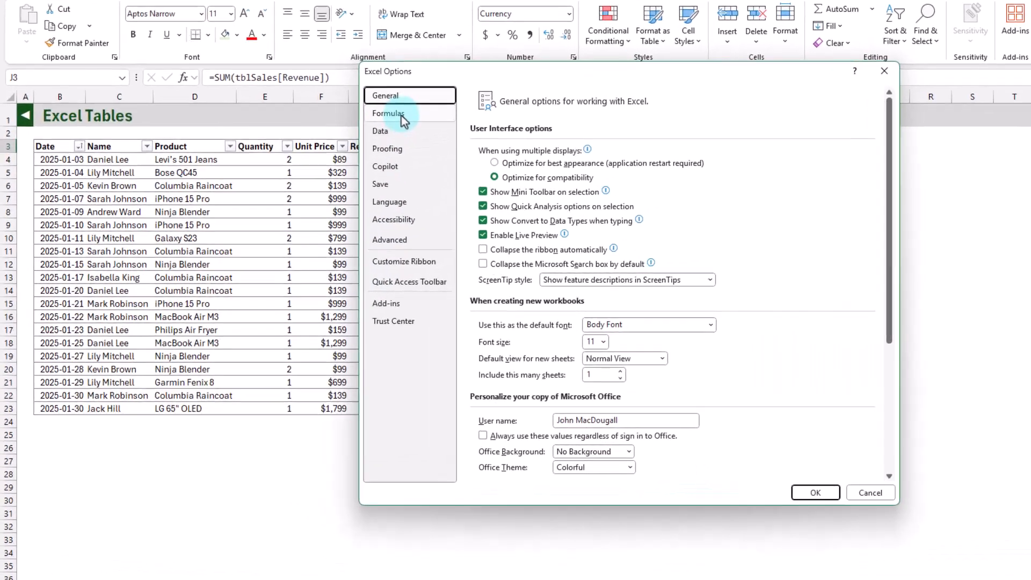
left_click(341, 143)
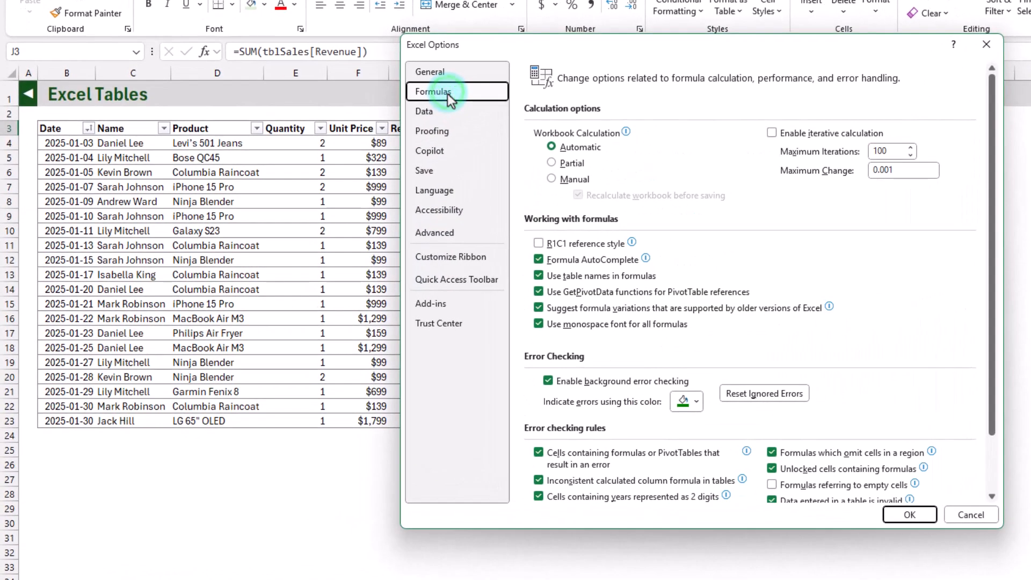
left_click(539, 276)
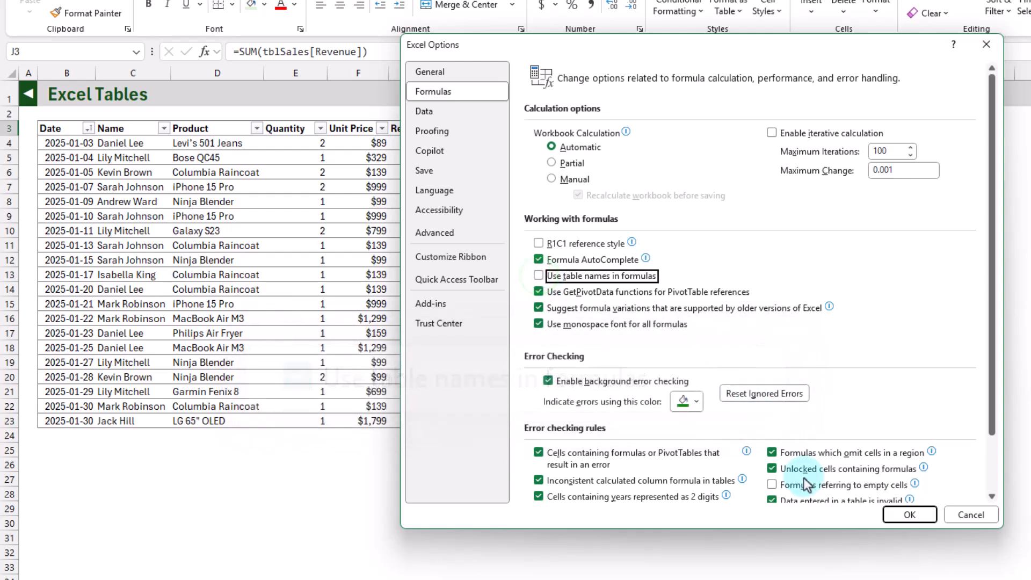
left_click(923, 518)
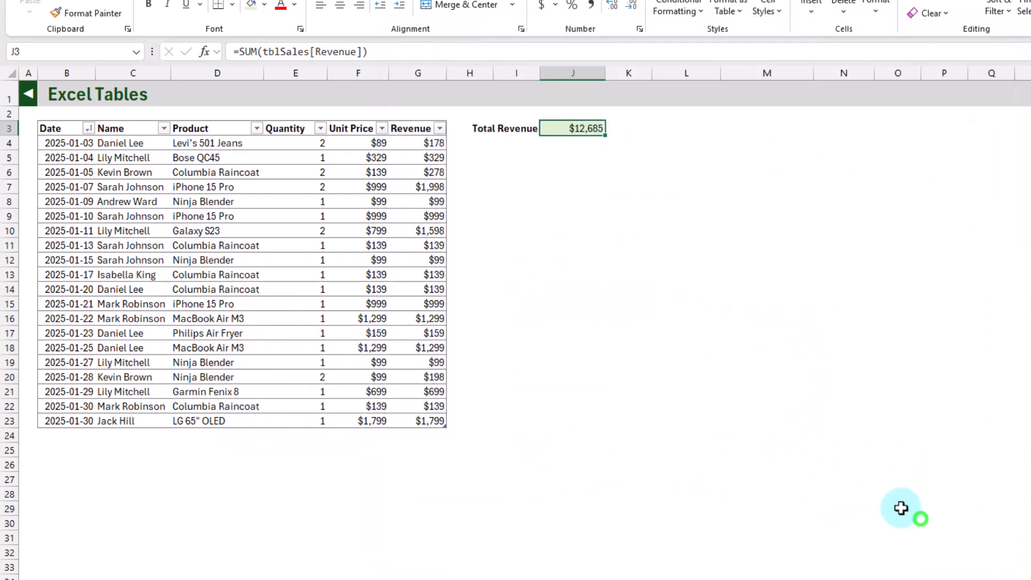
Clear the Total Revenue cell J3 and re-enter a SUM of the table's Revenue column as G4:G23.
left_click(574, 141)
key("Up")
key("Delete")
type("=sum")
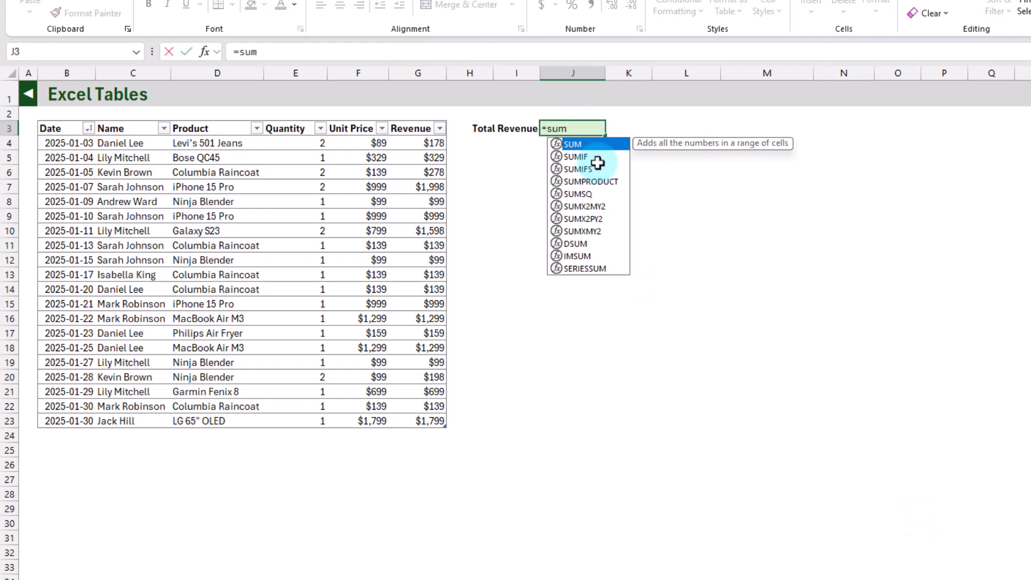
key("Tab")
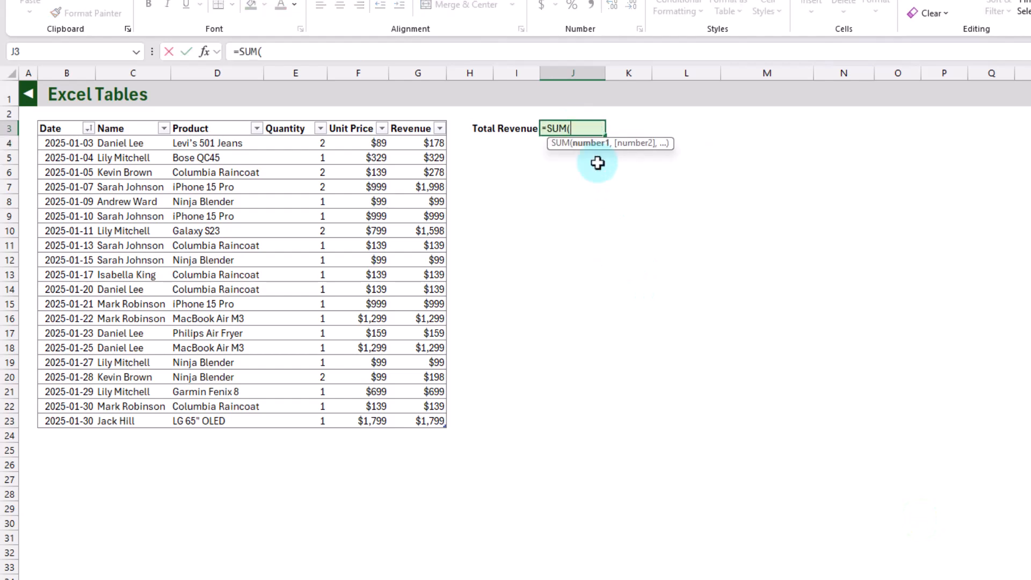
left_click(424, 118)
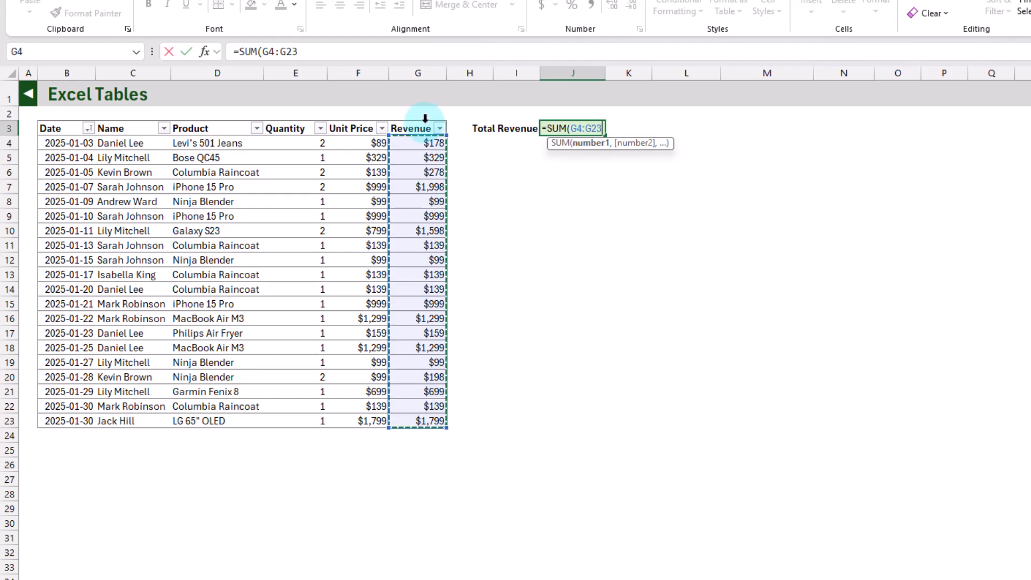
key("Return")
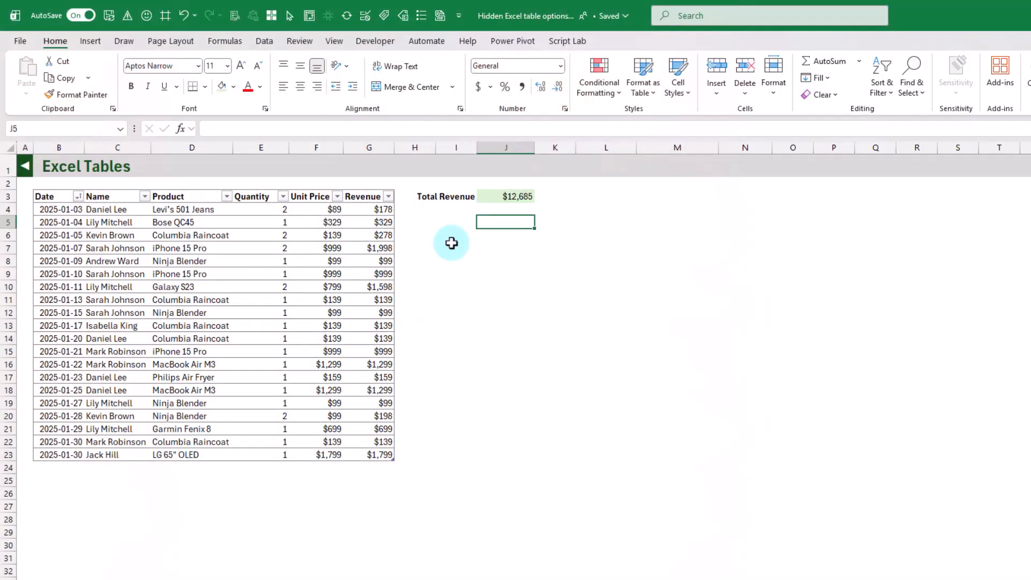
Open the ribbon customization settings and select AutoCorrect Options from Commands Not in the Ribbon.
right_click(453, 55)
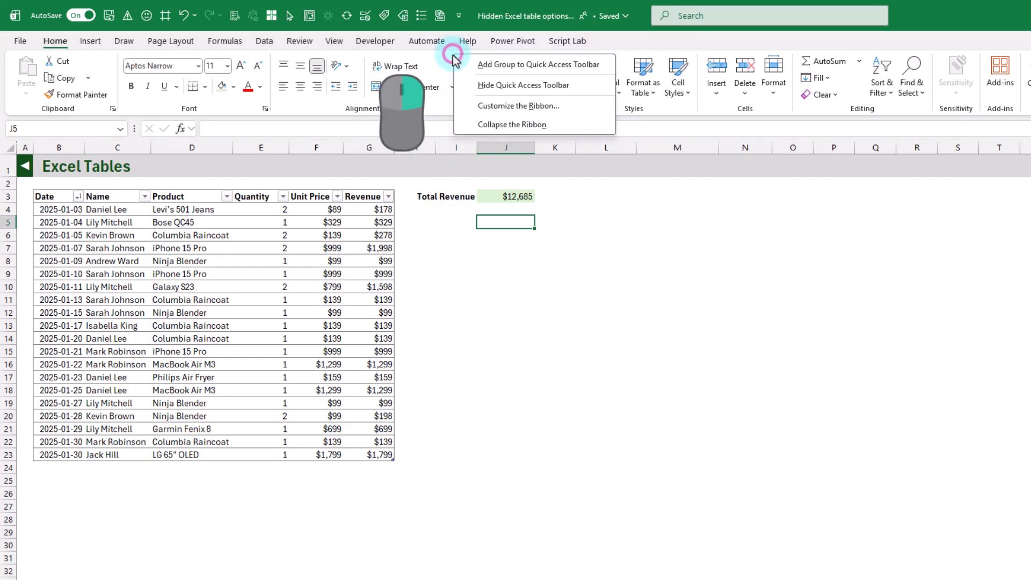
left_click(486, 110)
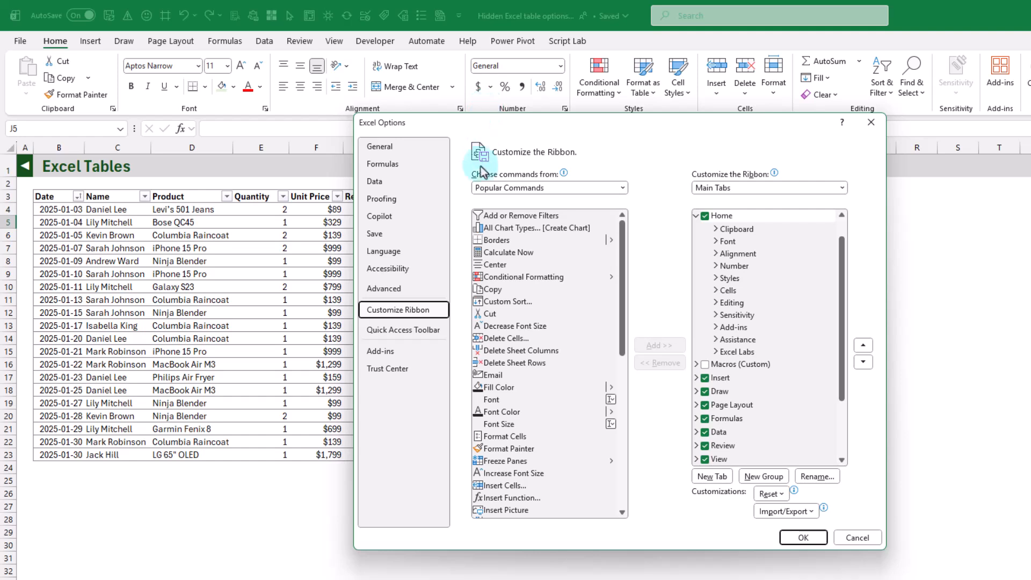
left_click(426, 319)
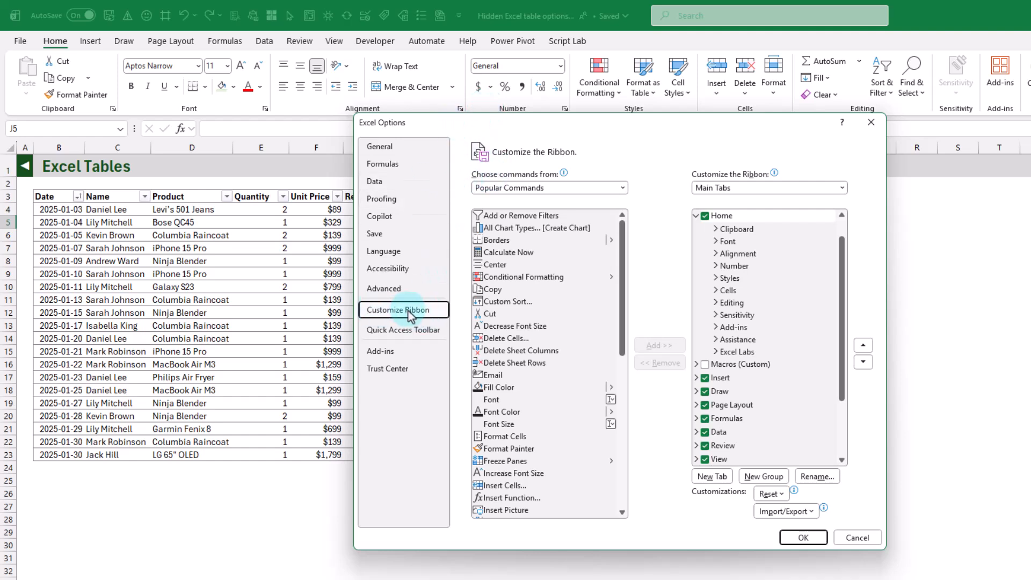
left_click(532, 189)
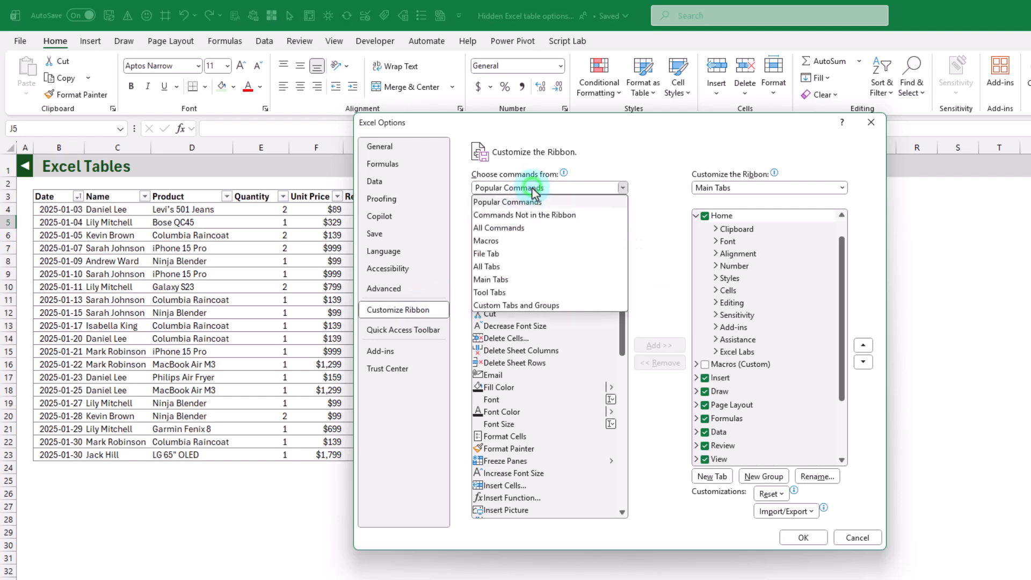
left_click(527, 216)
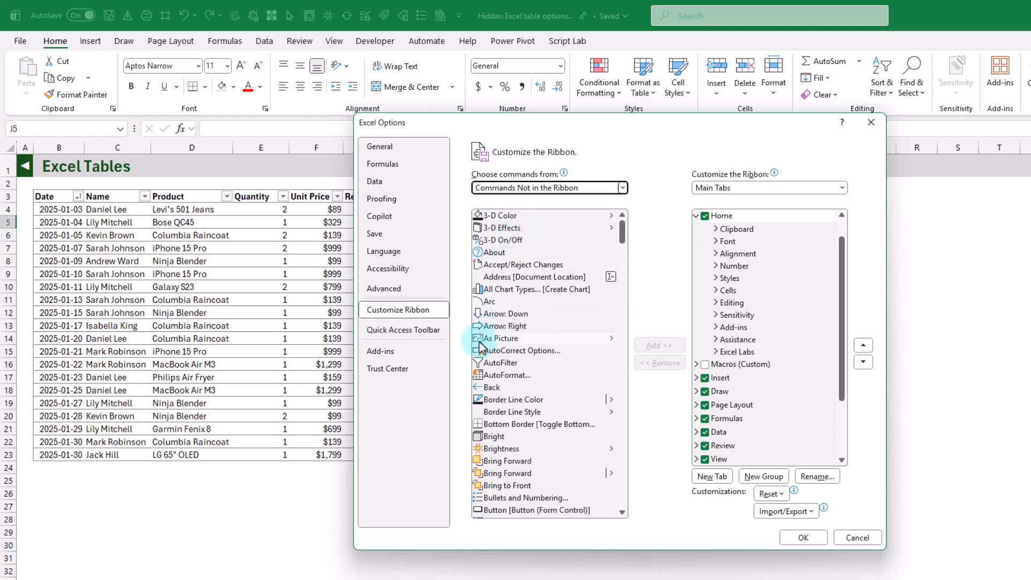
left_click(516, 353)
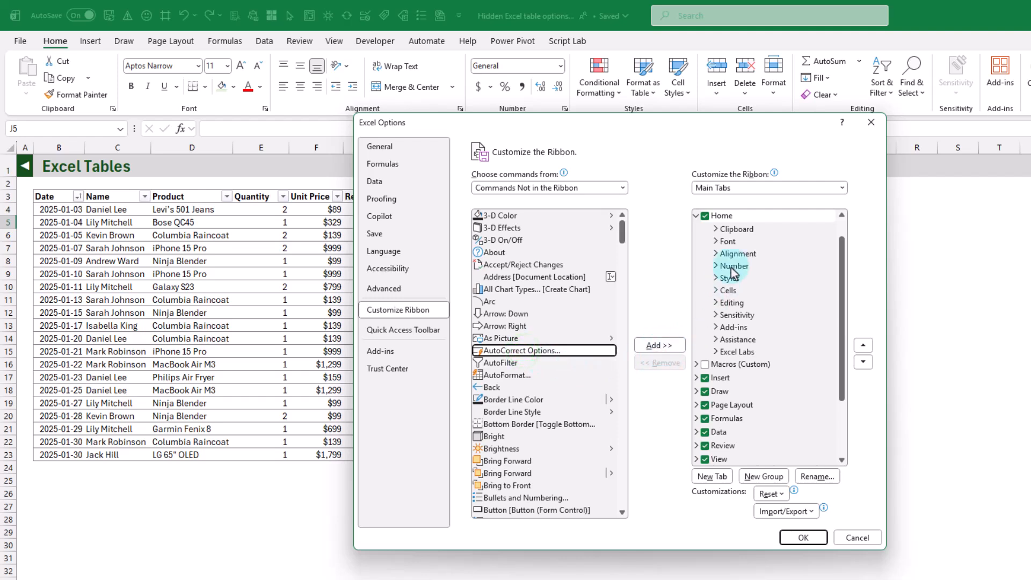
Show the Tool Tabs in the ribbon customization and add a new custom group to Table Design.
left_click(756, 191)
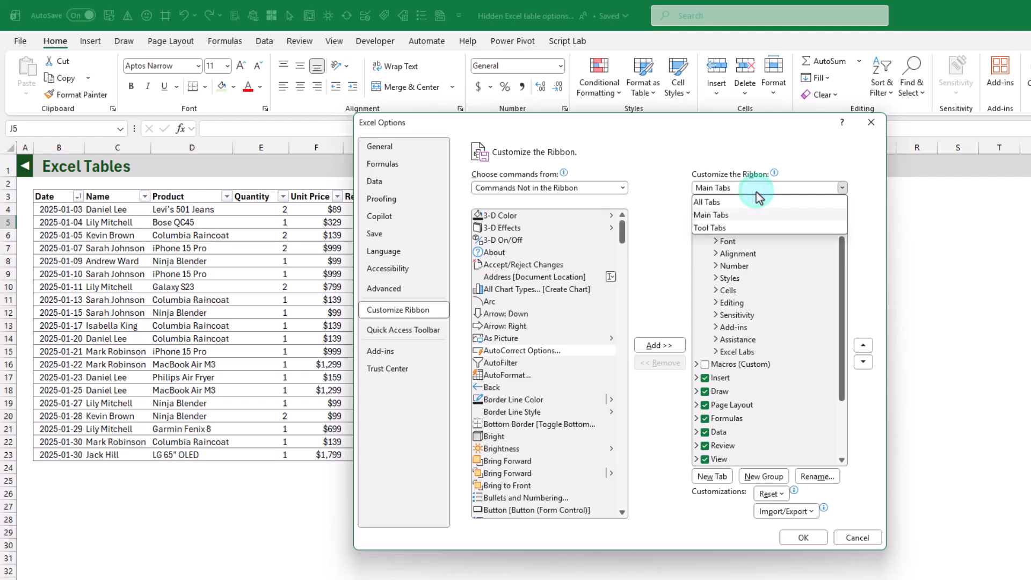
left_click(726, 228)
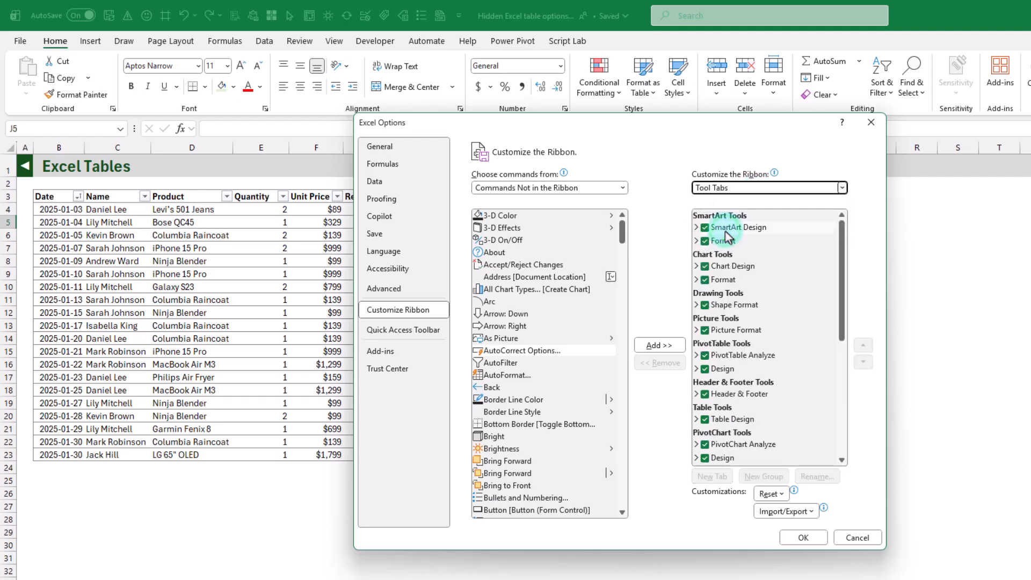
left_click(697, 420)
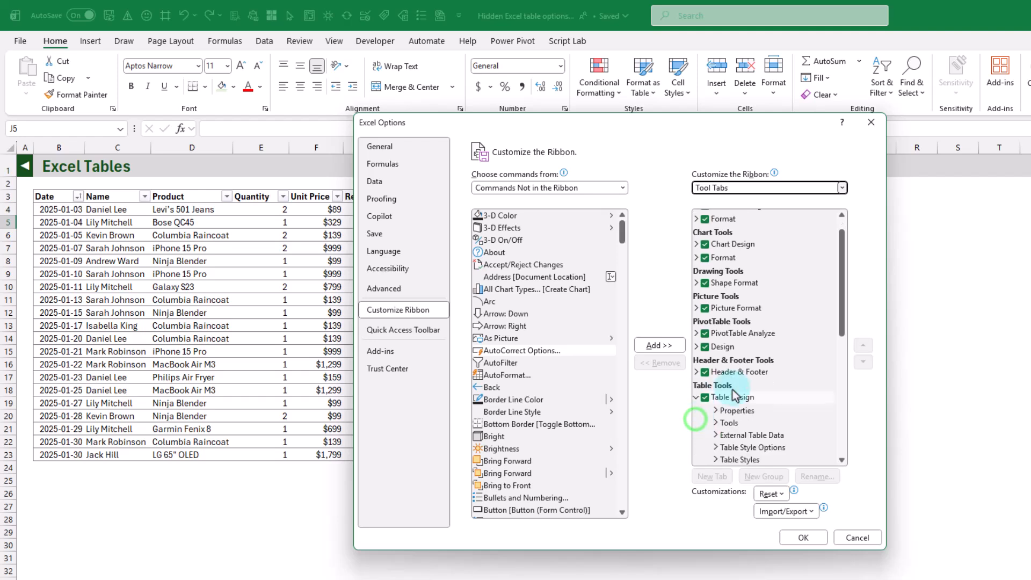
scroll(725, 392, "down", 3)
left_click(747, 273)
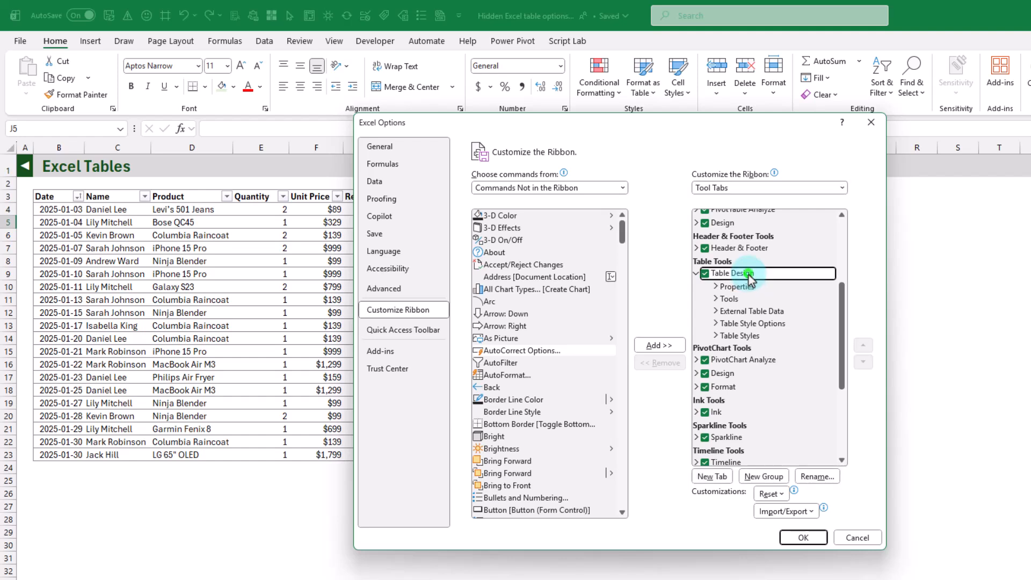
left_click(759, 477)
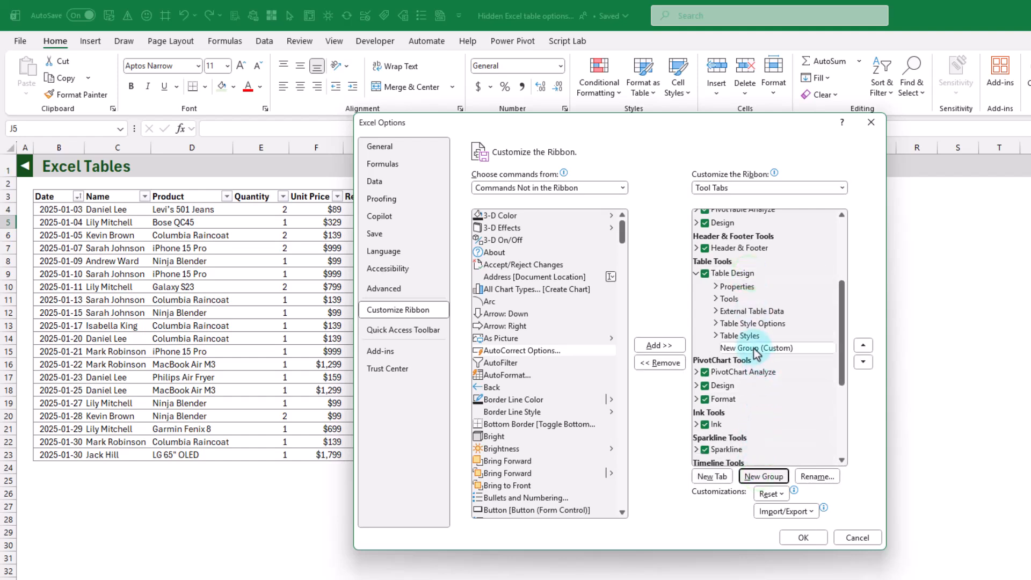
Rename the new Table Design group to "AutoCorrect Options" with the check mark symbol, and select the group.
left_click(756, 349)
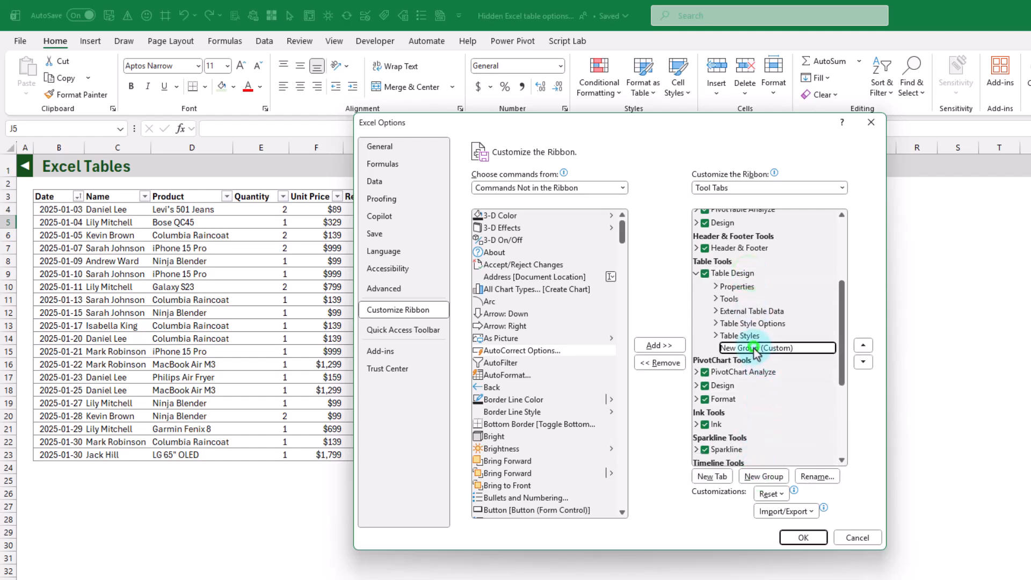
left_click(814, 478)
type("AutoCorrect Op")
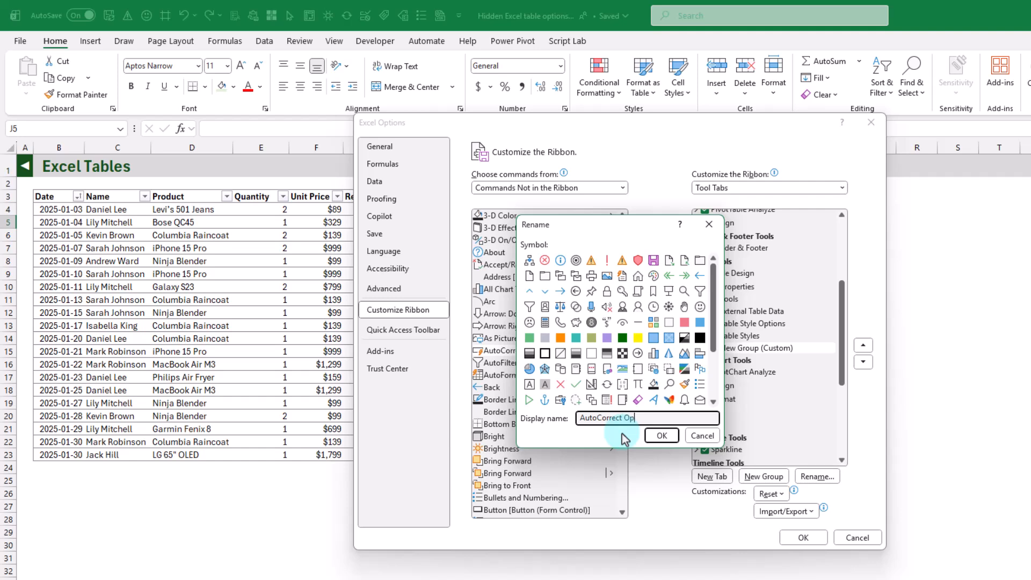
type("tions")
left_click(575, 383)
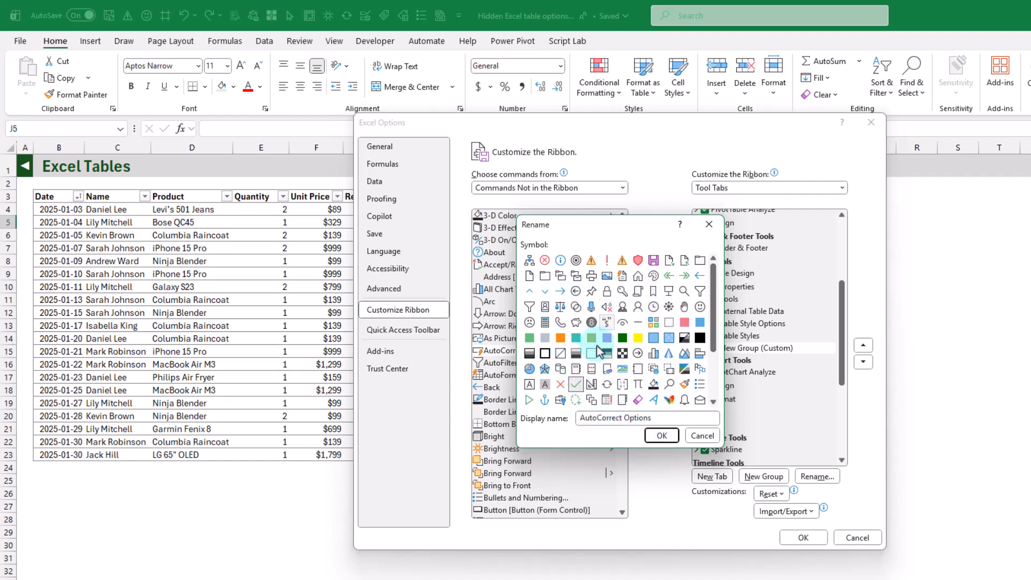
left_click(661, 436)
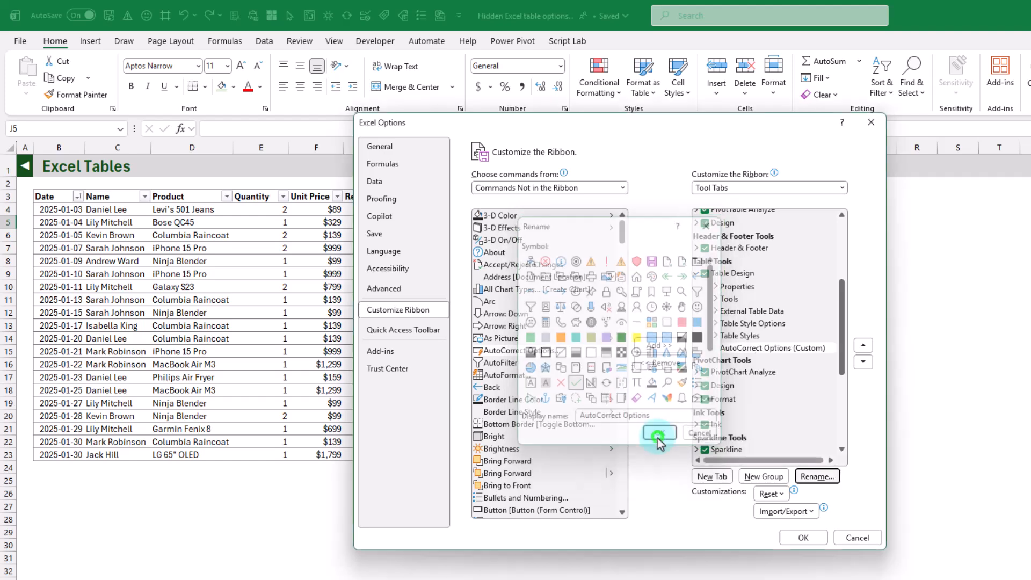
left_click(721, 347)
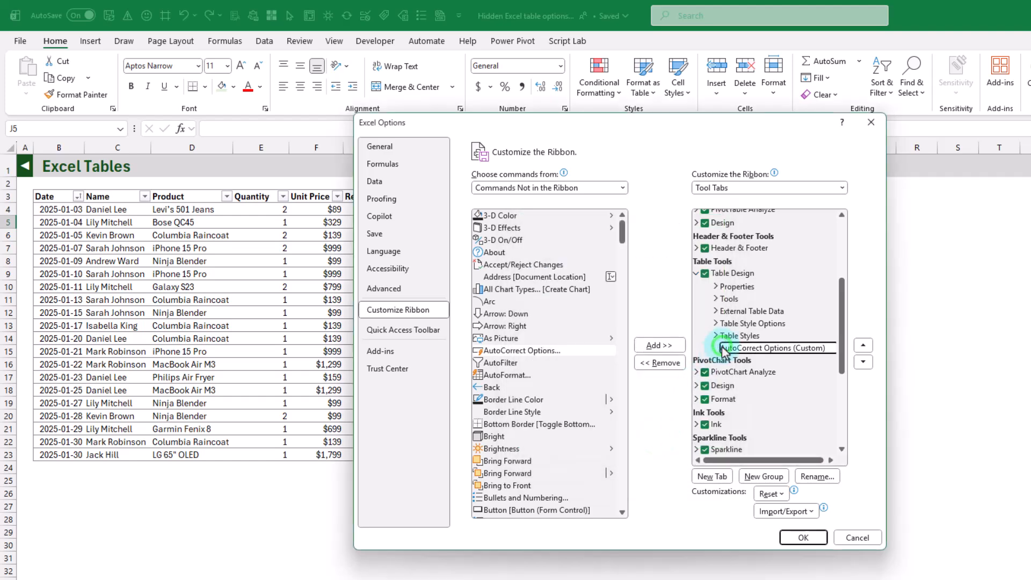
Add the AutoCorrect Options command to the custom AutoCorrect Options group of Table Design and apply the ribbon customization.
left_click(513, 350)
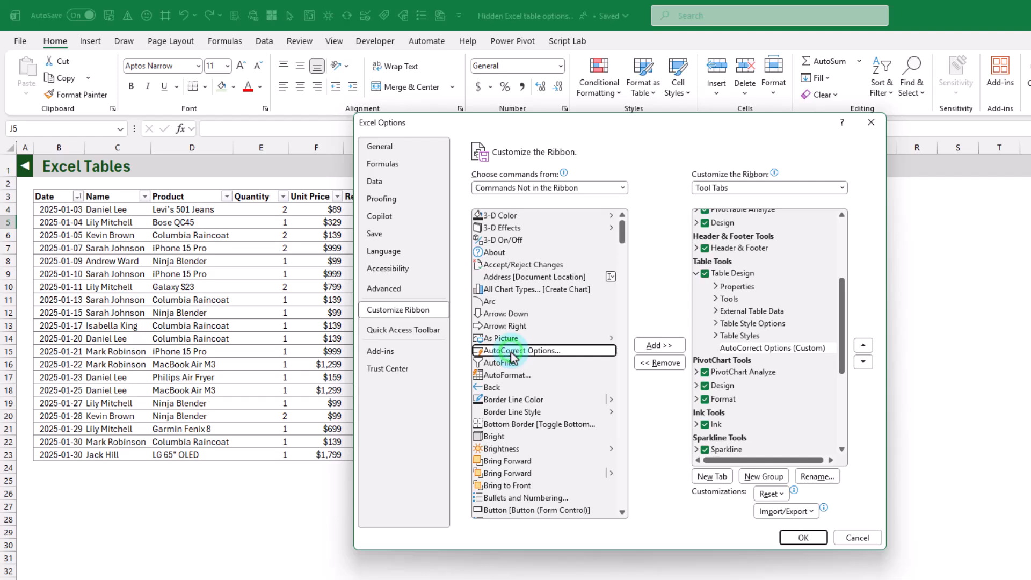
left_click(655, 345)
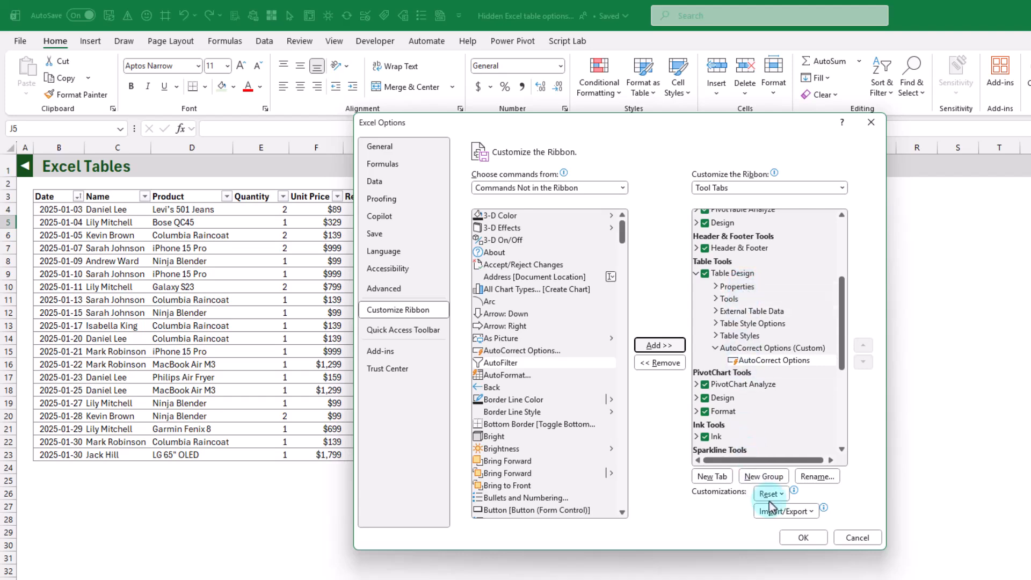
left_click(804, 537)
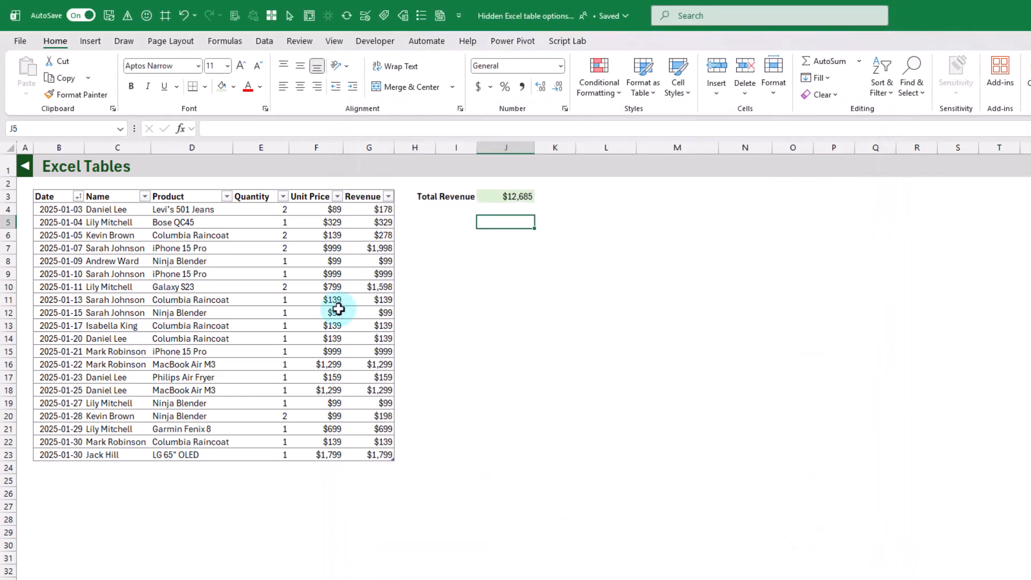
From the sales table's design tools, open AutoCorrect Options and enable "Fill formulas in tables to create calculated columns" under AutoFormat As You Type.
left_click(257, 248)
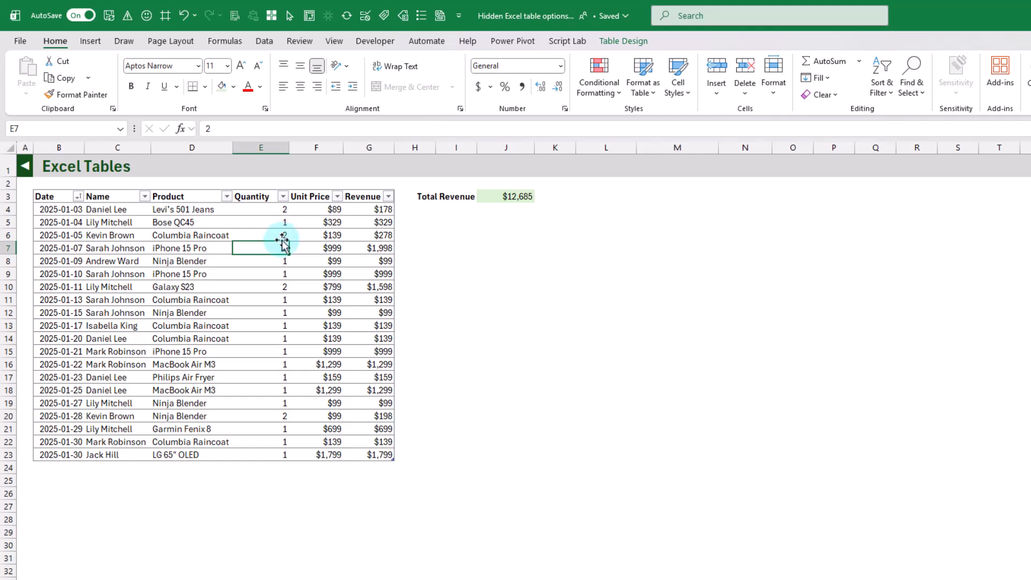
left_click(618, 42)
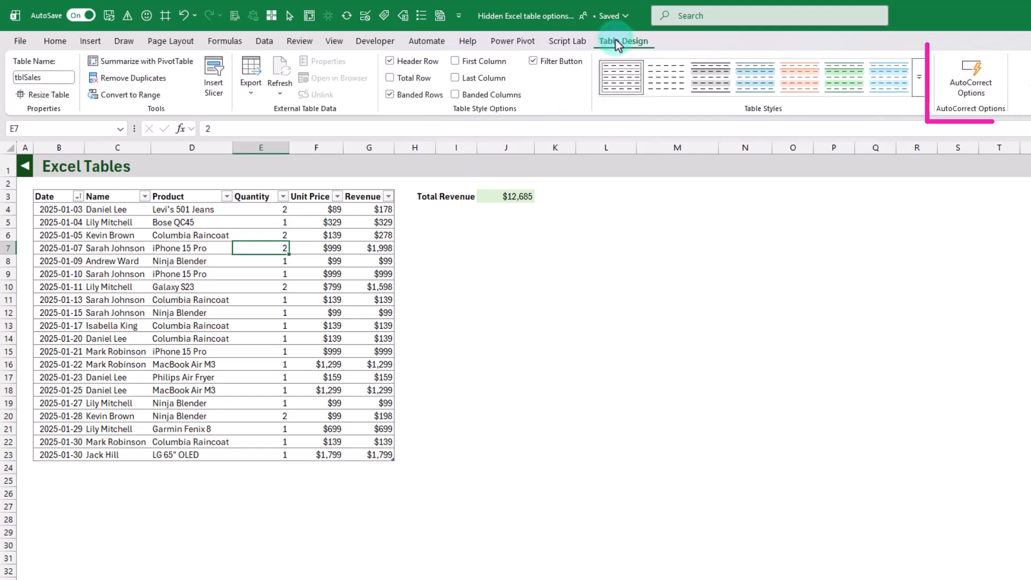
left_click(973, 79)
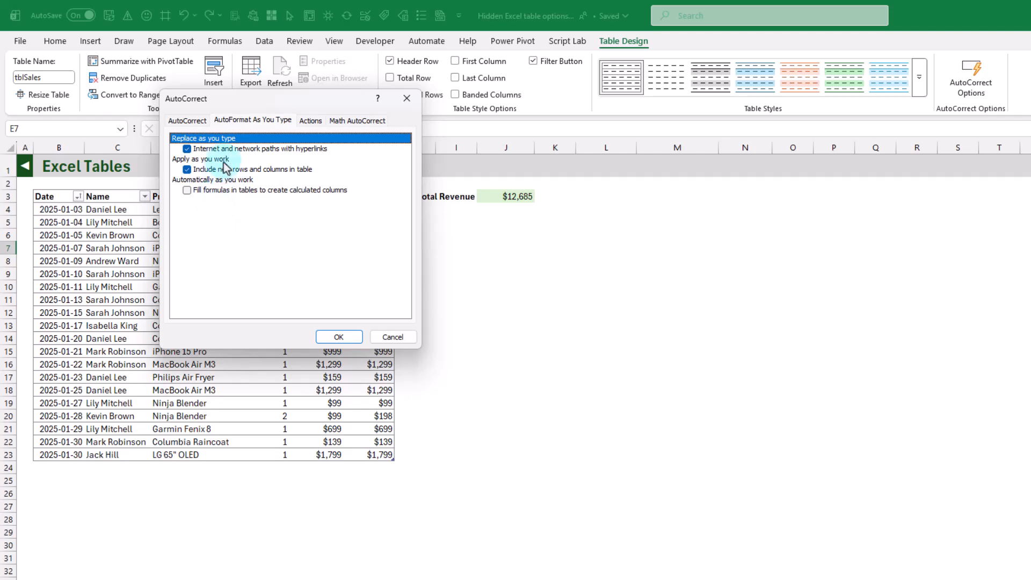
left_click(247, 121)
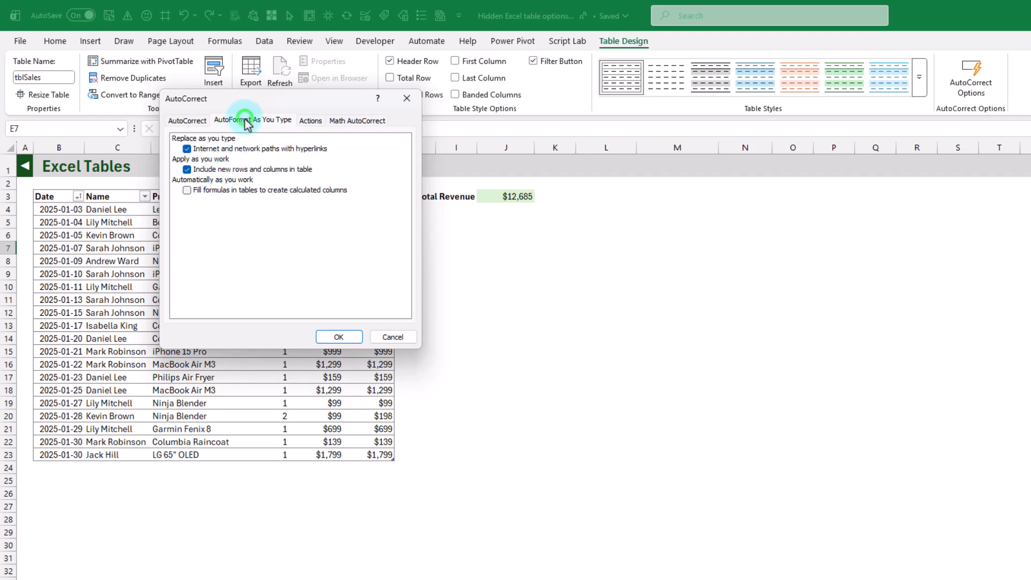
left_click(187, 191)
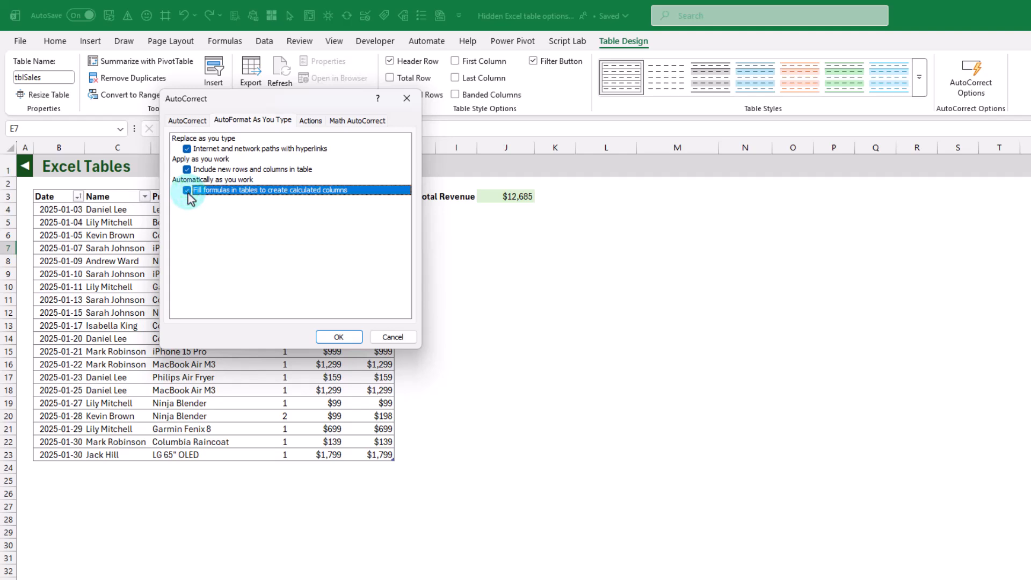
left_click(340, 337)
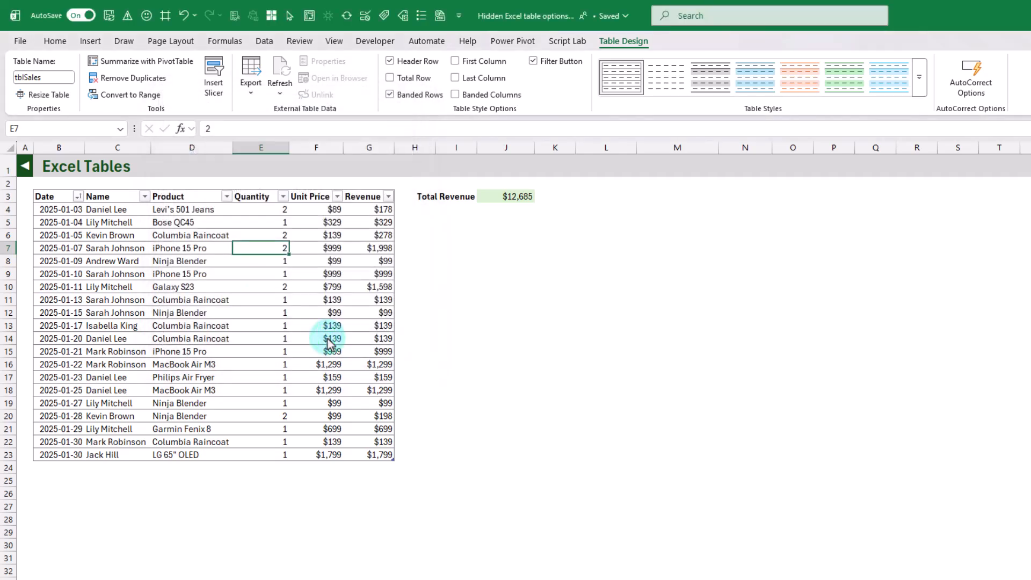